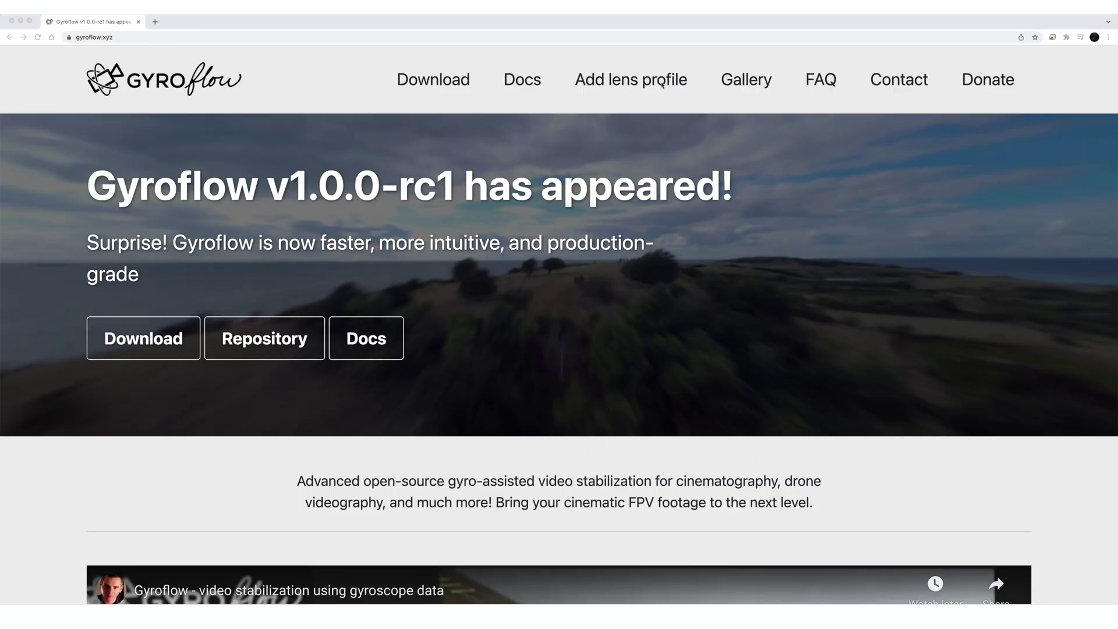
- Scroll down gyroflow.xyz past its features and supported gyro sources to the footer
{"action": "scroll", "coordinate": [629, 330], "scroll_direction": "down", "scroll_amount": 12}
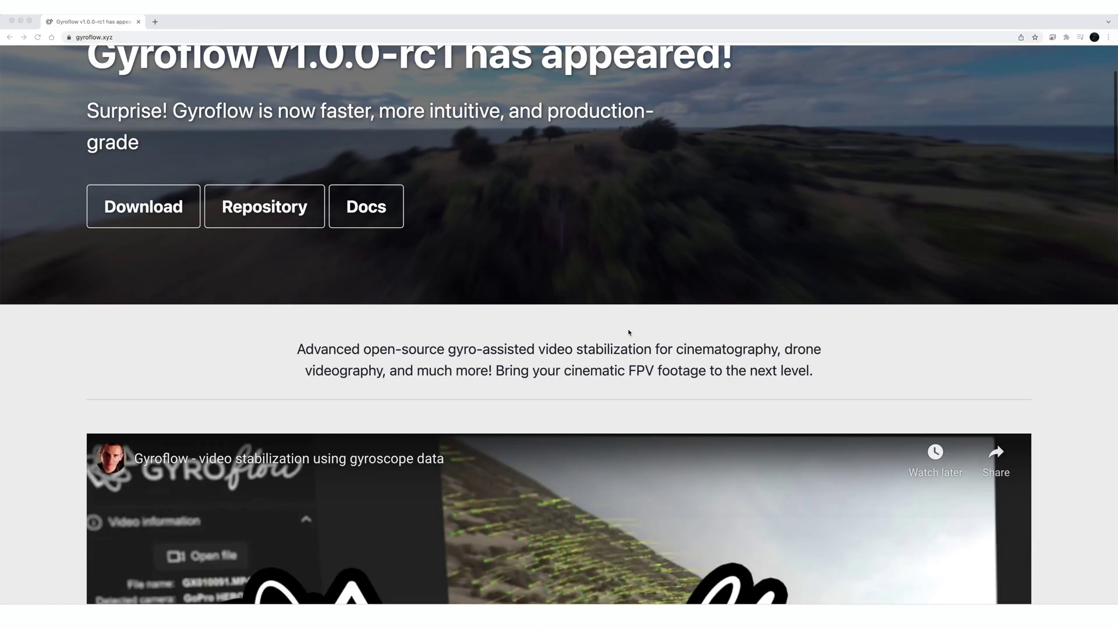
{"action": "scroll", "coordinate": [629, 332], "scroll_direction": "down", "scroll_amount": 20}
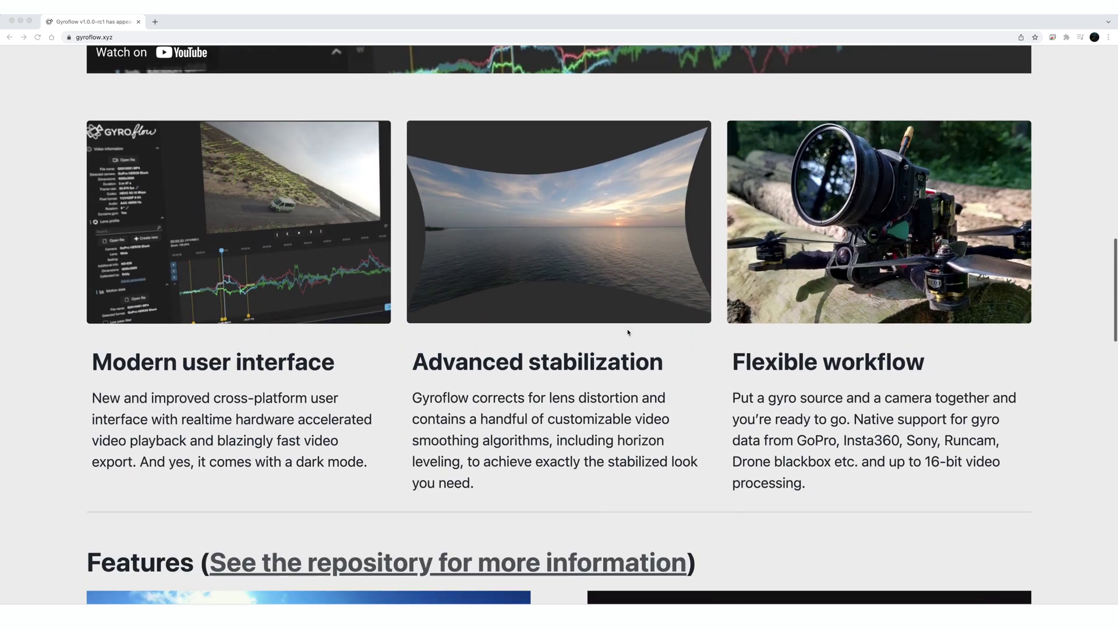
{"action": "scroll", "coordinate": [626, 332], "scroll_direction": "down", "scroll_amount": 4}
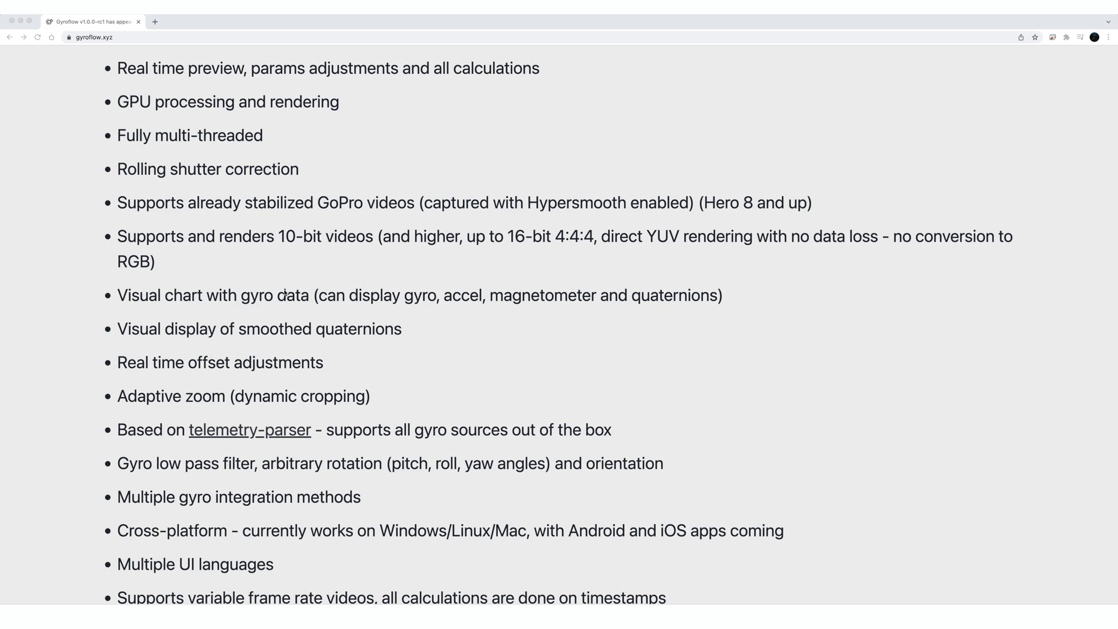
{"action": "scroll", "coordinate": [373, 404], "scroll_direction": "down", "scroll_amount": 6}
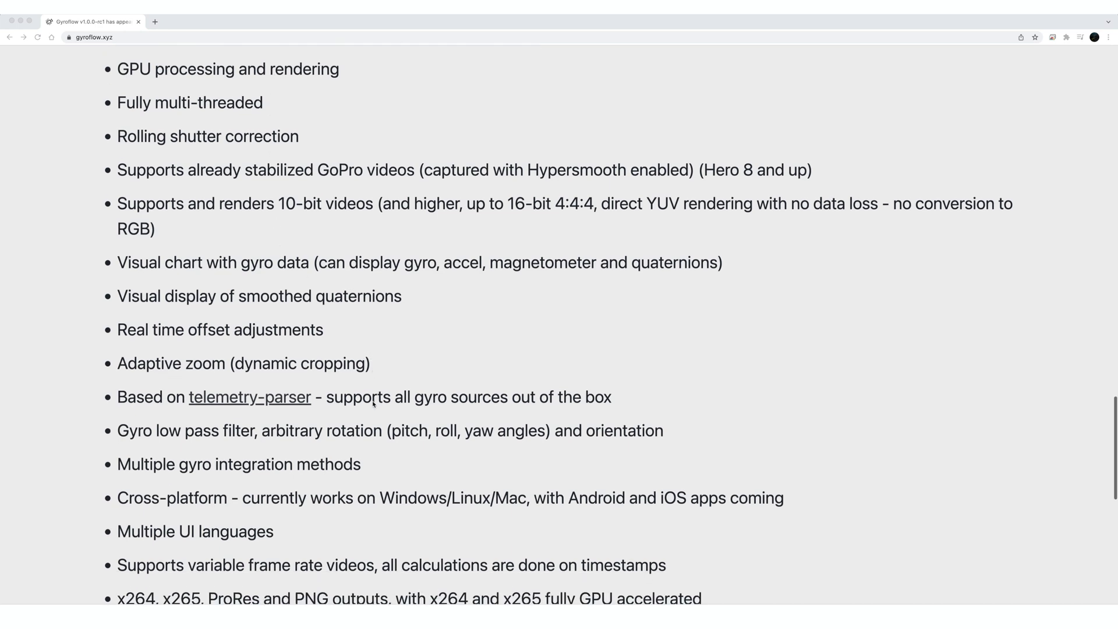
{"action": "scroll", "coordinate": [371, 406], "scroll_direction": "down", "scroll_amount": 8}
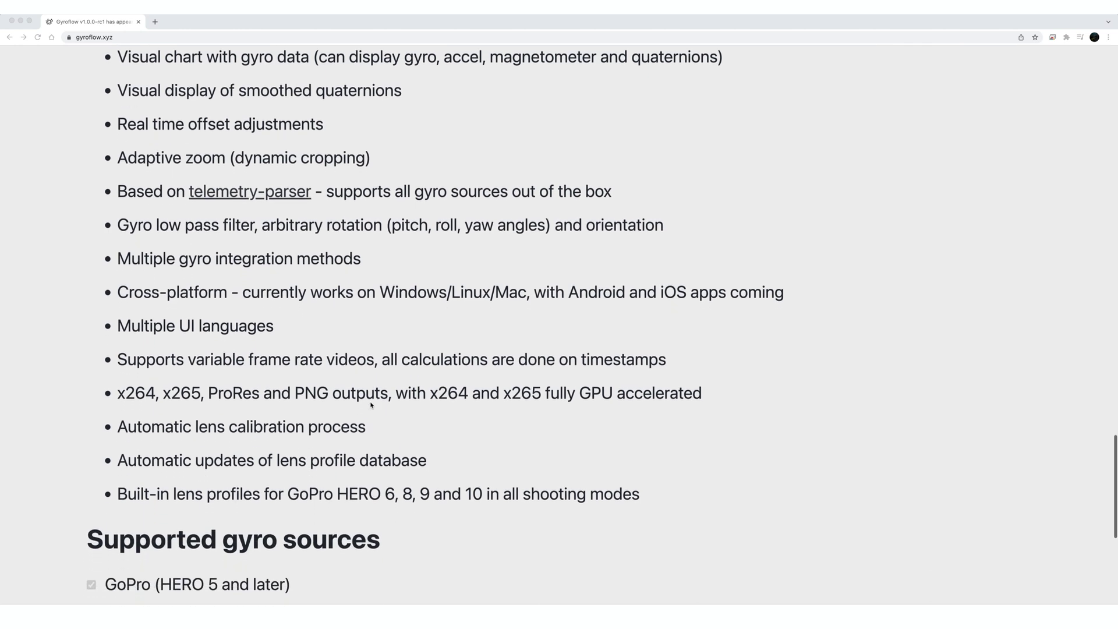
{"action": "scroll", "coordinate": [370, 406], "scroll_direction": "down", "scroll_amount": 4}
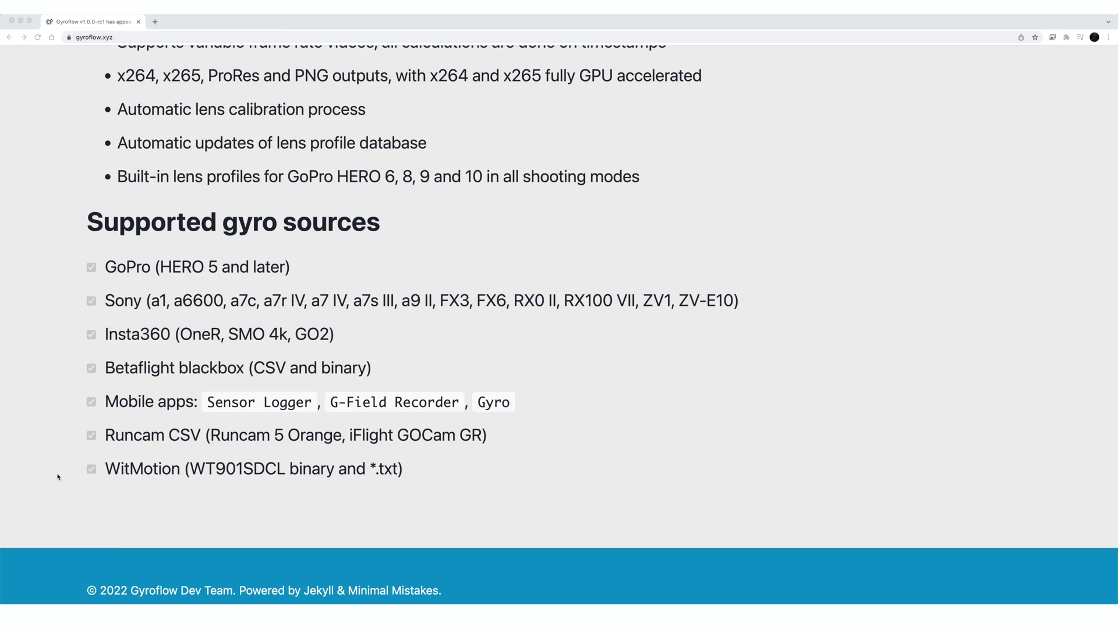
- Return to the top of the page and open the GitHub releases download page
{"action": "scroll", "coordinate": [48, 467], "scroll_direction": "up", "scroll_amount": 20}
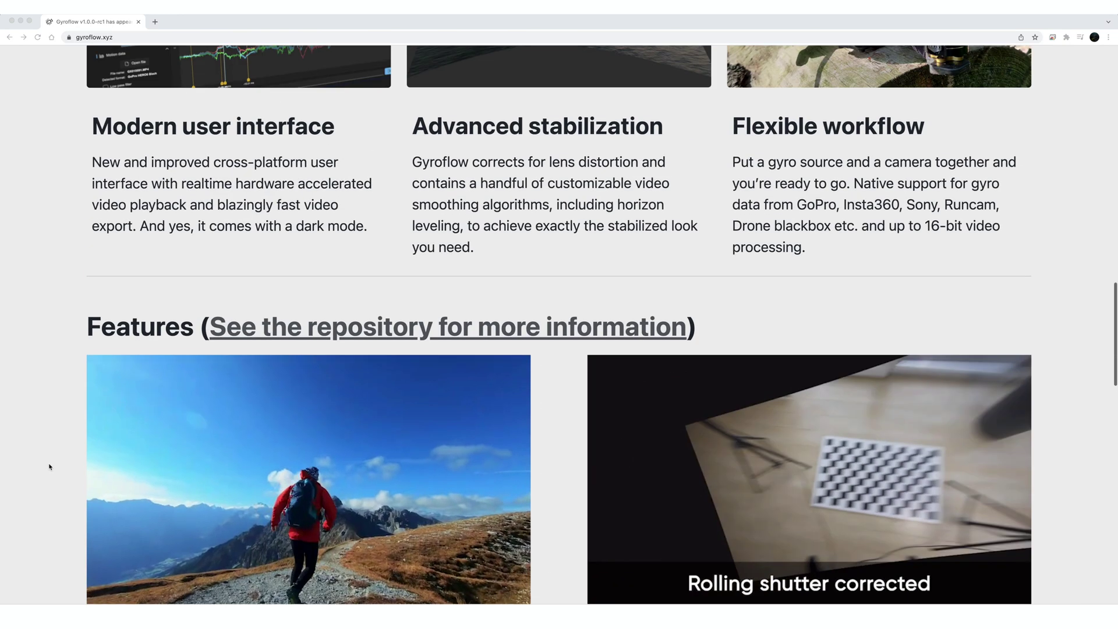
{"action": "scroll", "coordinate": [50, 466], "scroll_direction": "up", "scroll_amount": 4}
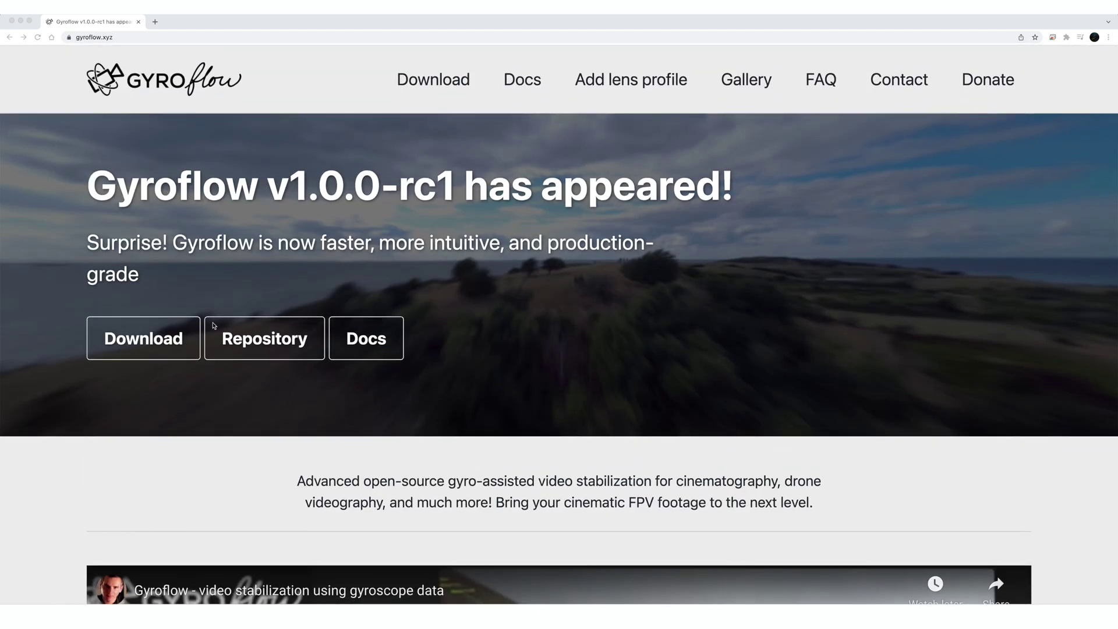
{"action": "left_click", "coordinate": [150, 344]}
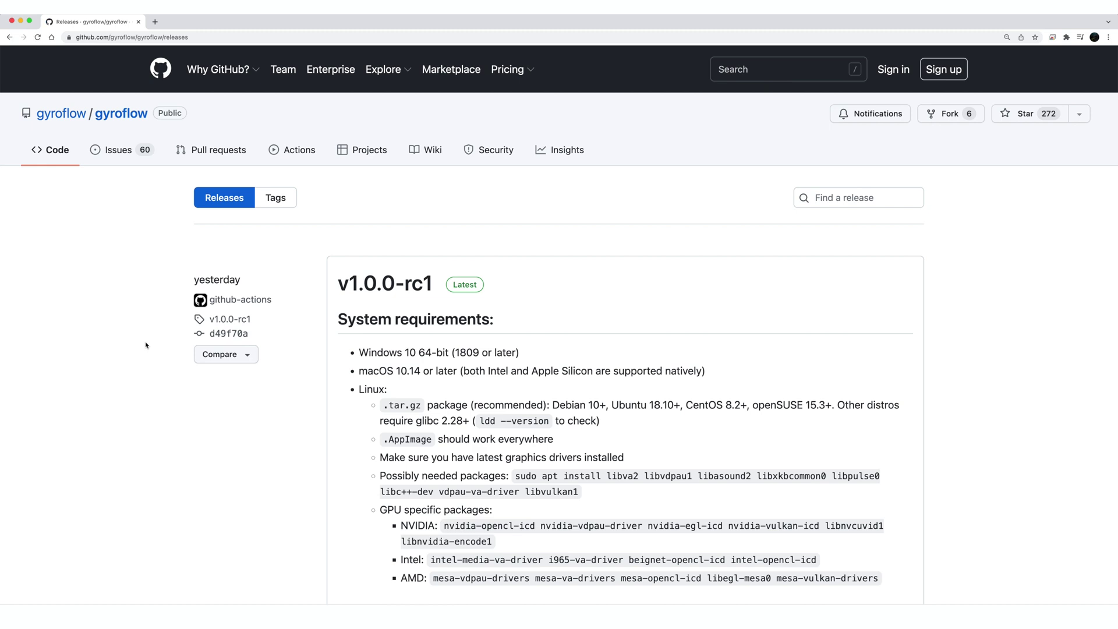
- Review the v1.0.0-rc1 assets, go back to gyroflow.xyz and open the documentation site
{"action": "scroll", "coordinate": [410, 248], "scroll_direction": "down", "scroll_amount": 3}
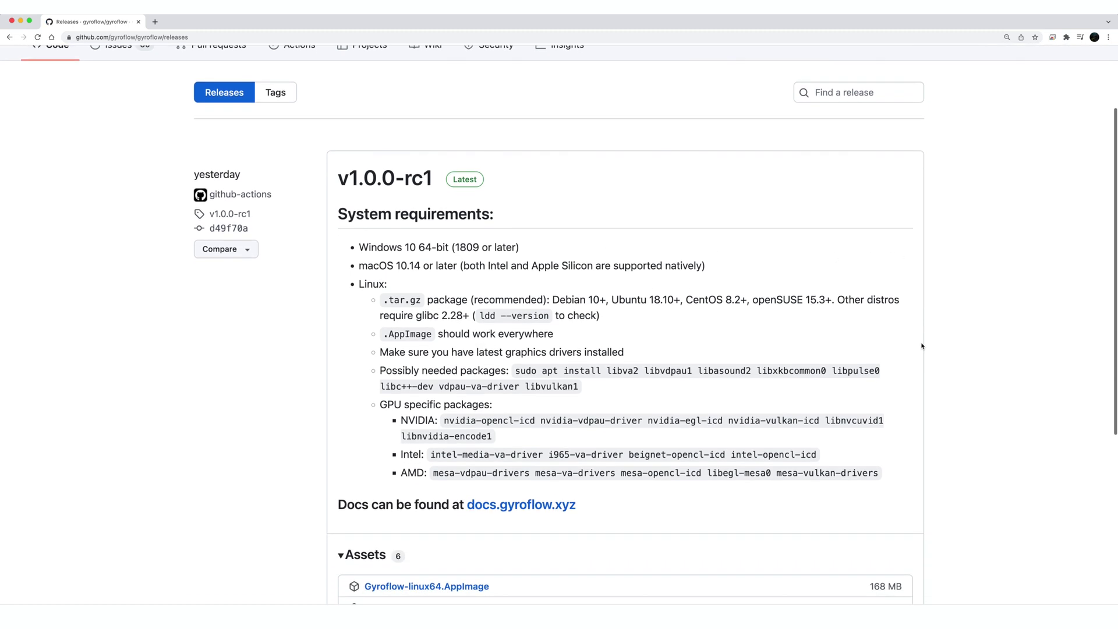
{"action": "scroll", "coordinate": [481, 469], "scroll_direction": "down", "scroll_amount": 6}
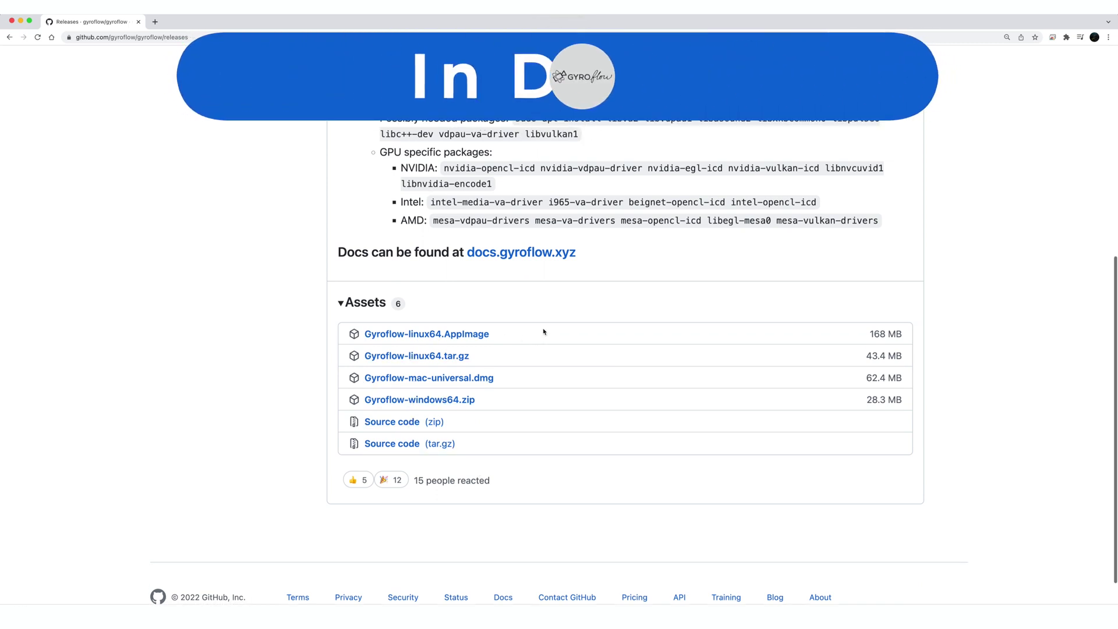
{"action": "scroll", "coordinate": [524, 329], "scroll_direction": "up", "scroll_amount": 8}
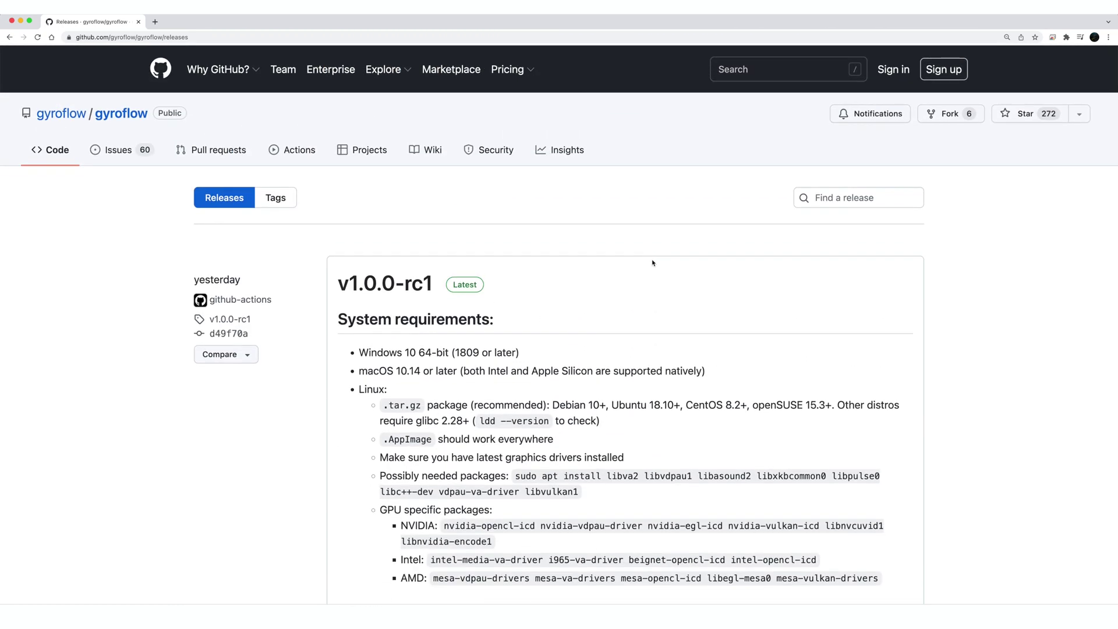
{"action": "left_click", "coordinate": [9, 38]}
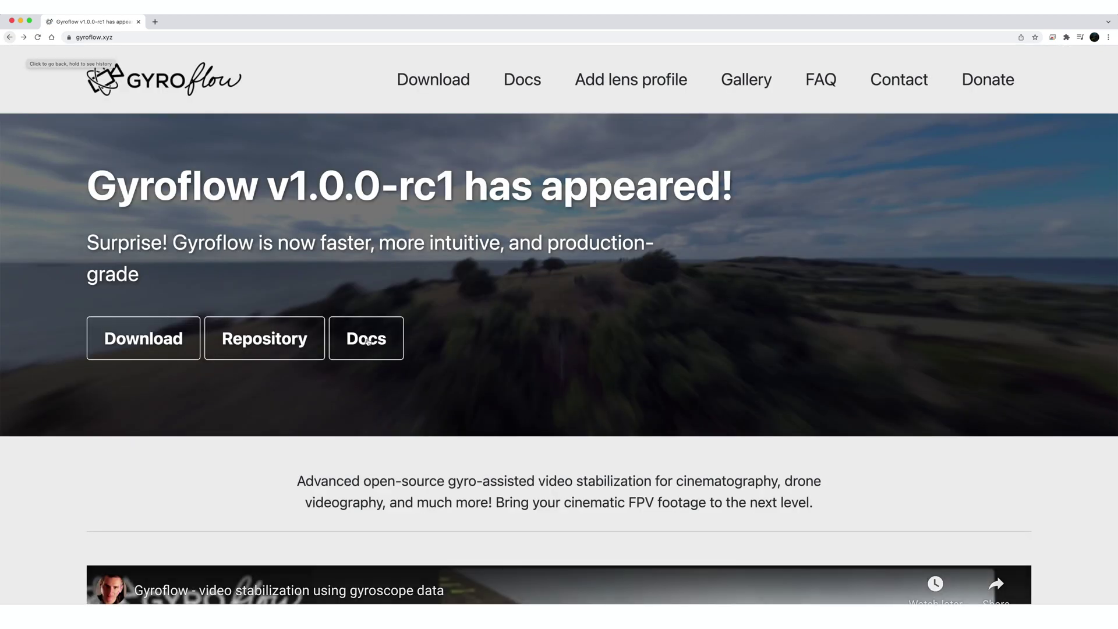
{"action": "left_click", "coordinate": [367, 339]}
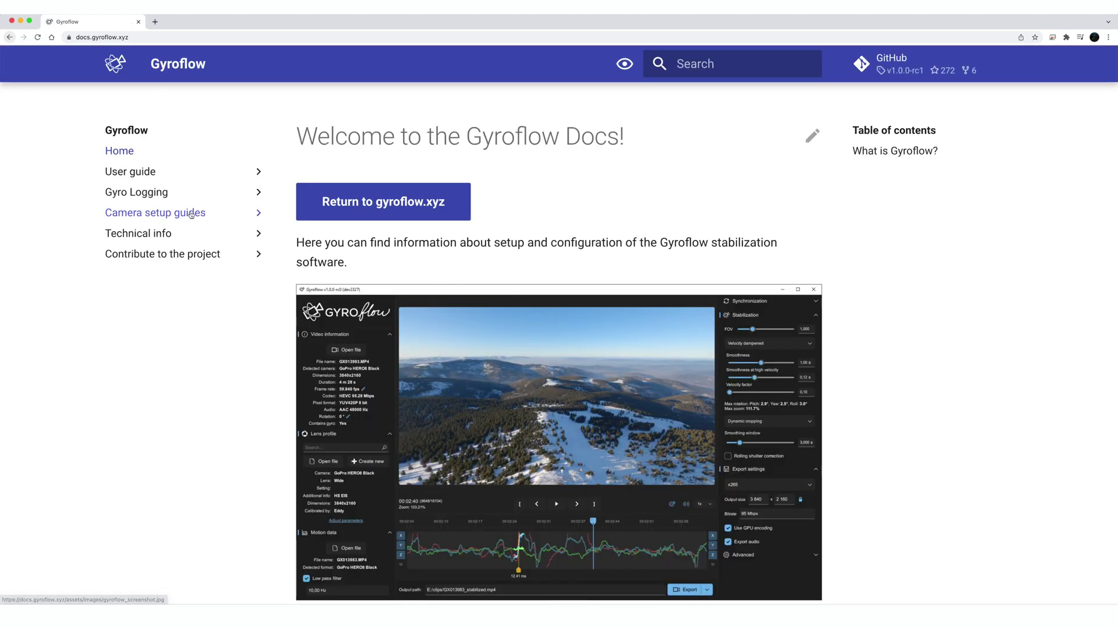
- Step through the User guide's Quick start, Installation, Camera Calibration and Settings pages
{"action": "left_click", "coordinate": [142, 172]}
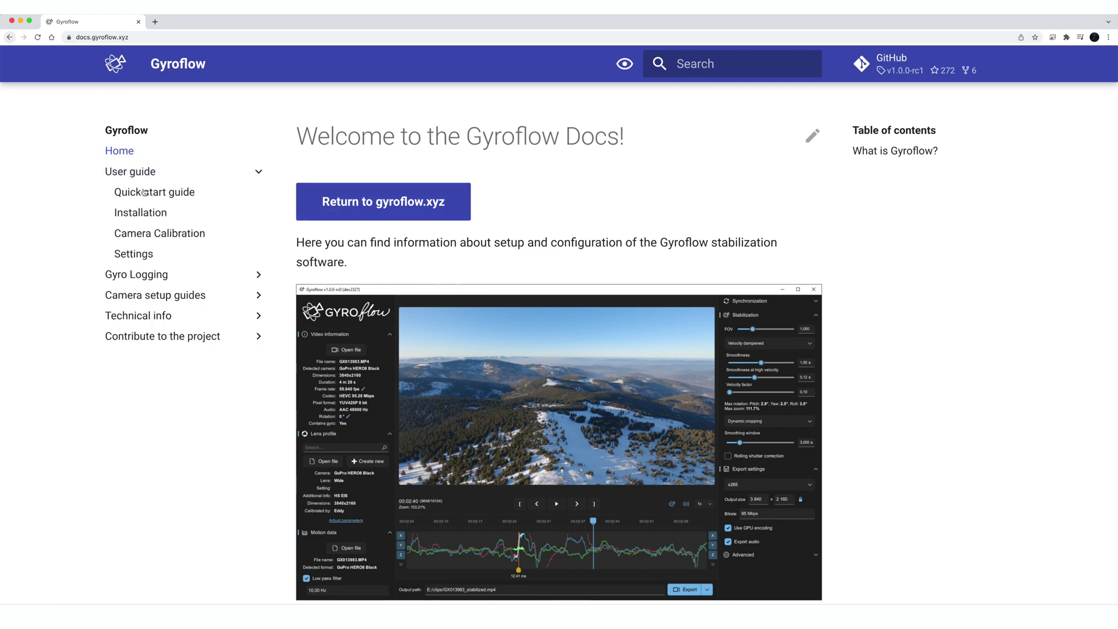
{"action": "left_click", "coordinate": [143, 192]}
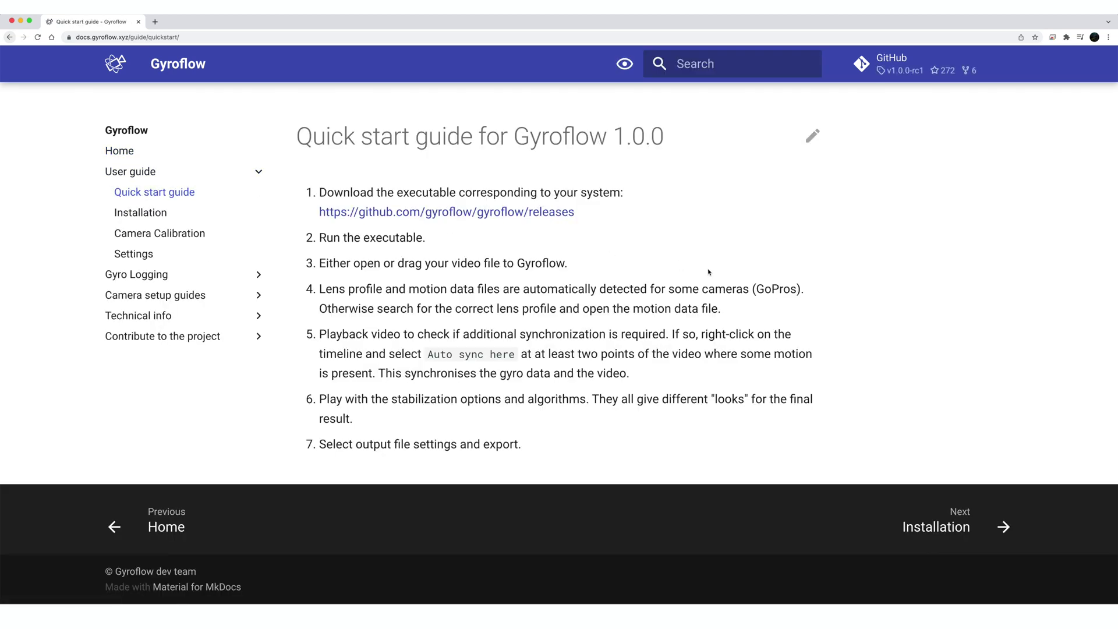
{"action": "left_click", "coordinate": [140, 213]}
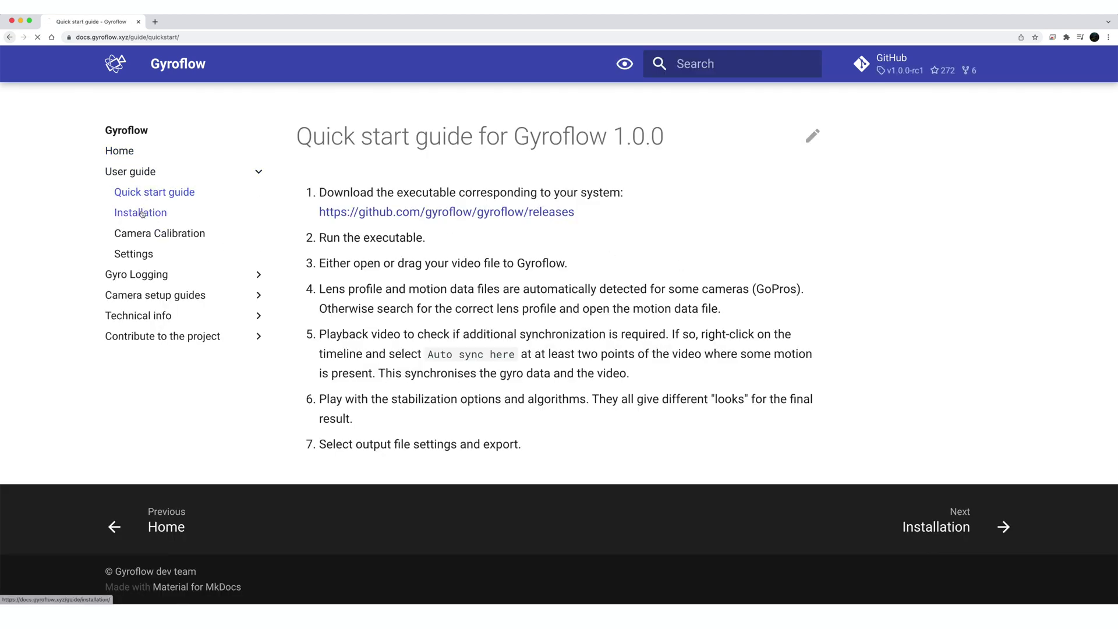
{"action": "scroll", "coordinate": [445, 280], "scroll_direction": "down", "scroll_amount": 6}
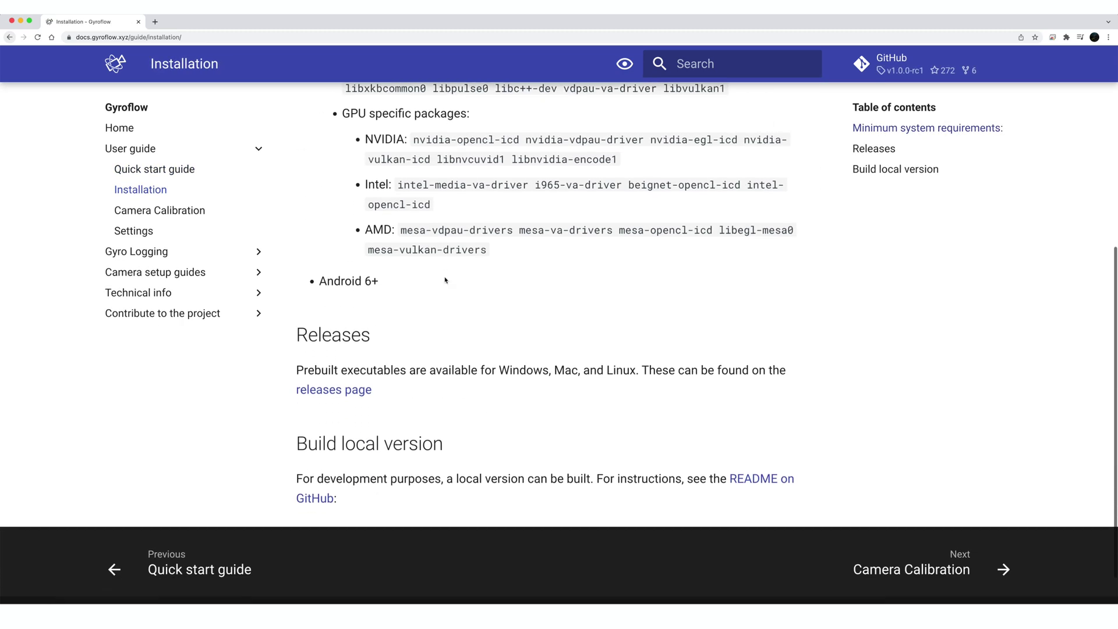
{"action": "scroll", "coordinate": [452, 281], "scroll_direction": "up", "scroll_amount": 6}
{"action": "left_click", "coordinate": [149, 236]}
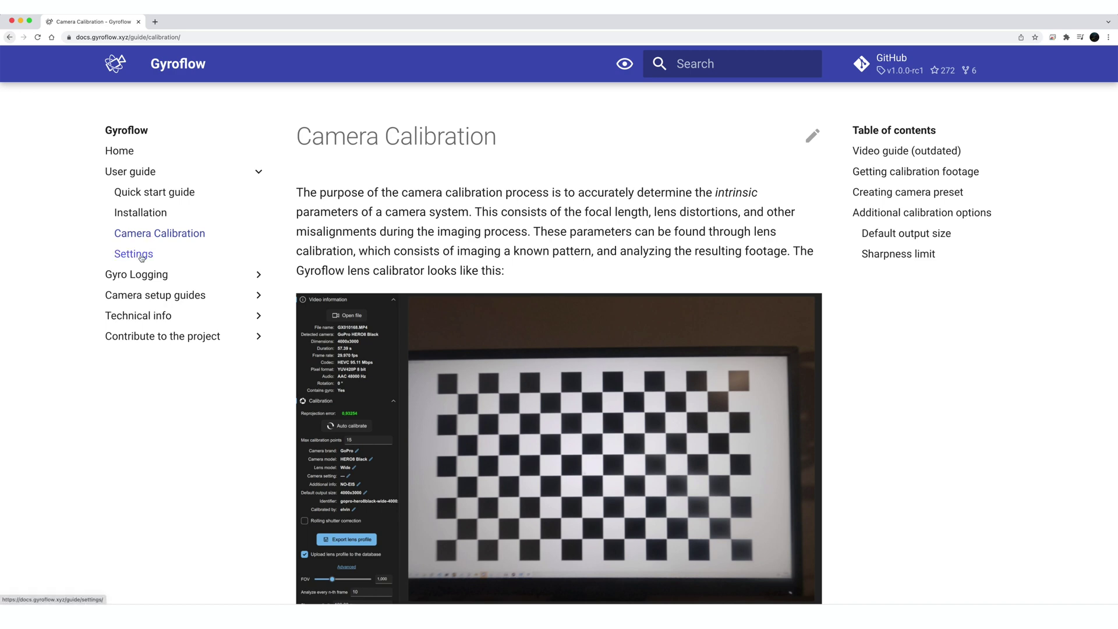
{"action": "left_click", "coordinate": [141, 257]}
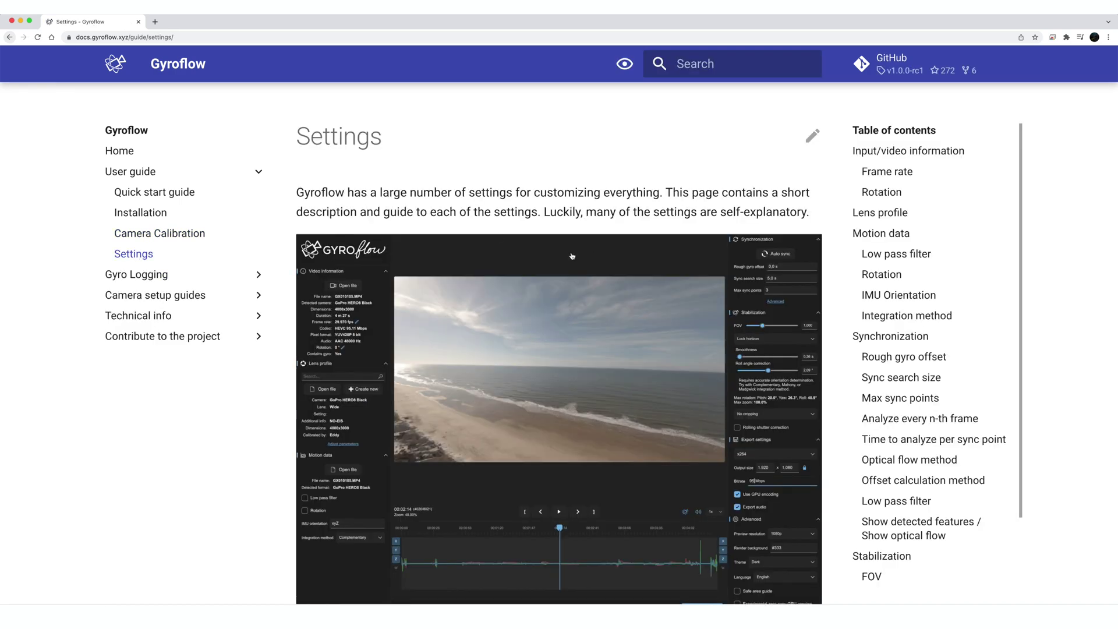
- Scroll through the Gyroflow Settings guide
{"action": "scroll", "coordinate": [572, 256], "scroll_direction": "down", "scroll_amount": 10}
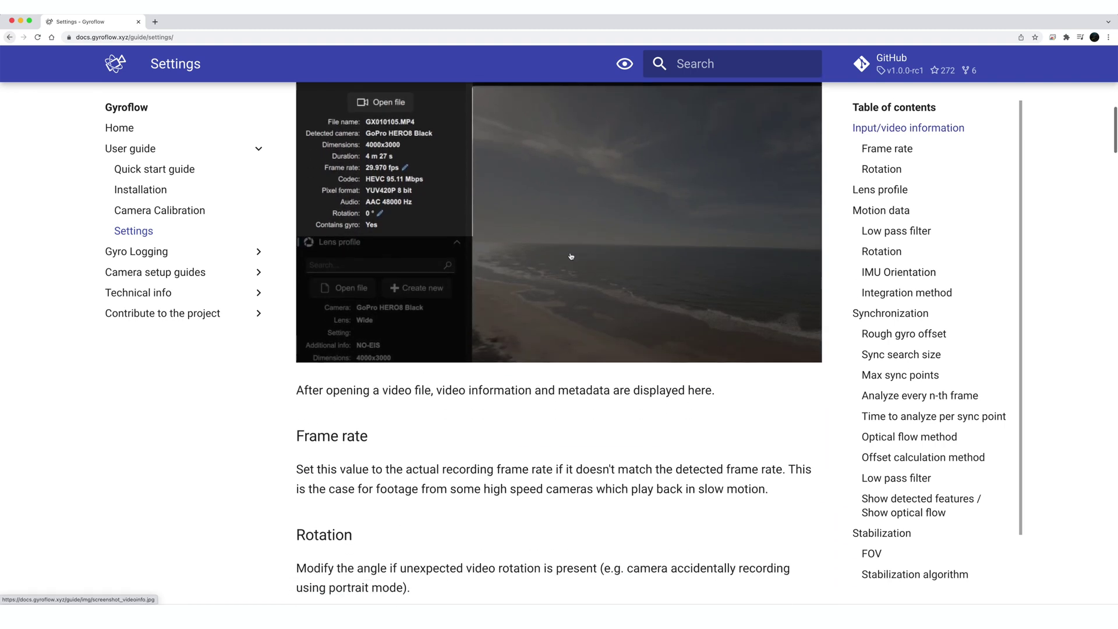
{"action": "scroll", "coordinate": [571, 257], "scroll_direction": "down", "scroll_amount": 5}
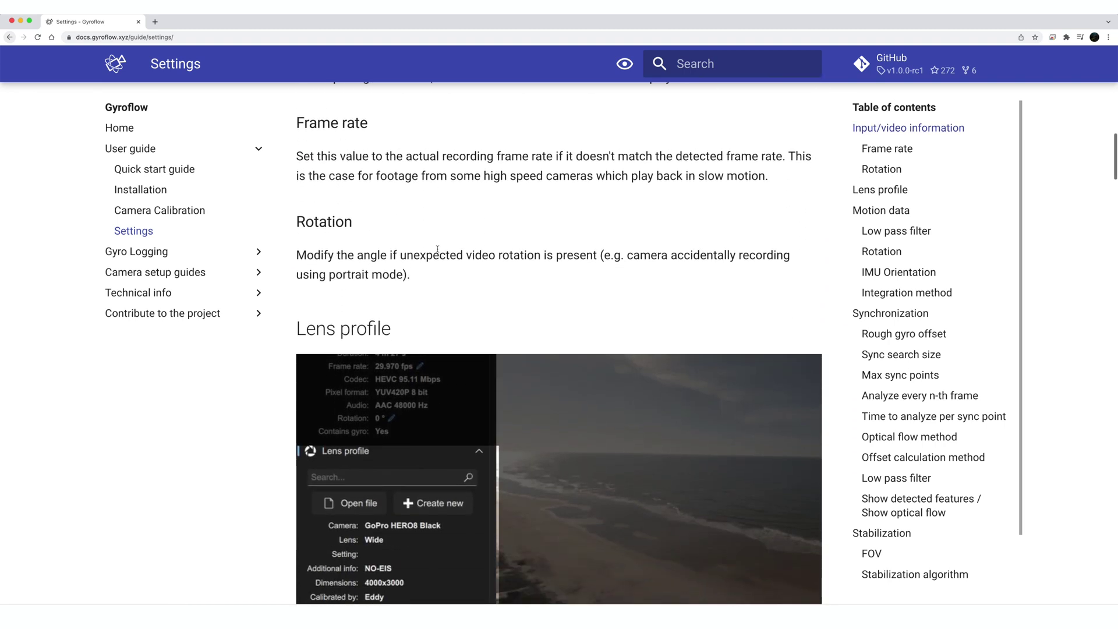
{"action": "scroll", "coordinate": [438, 249], "scroll_direction": "down", "scroll_amount": 7}
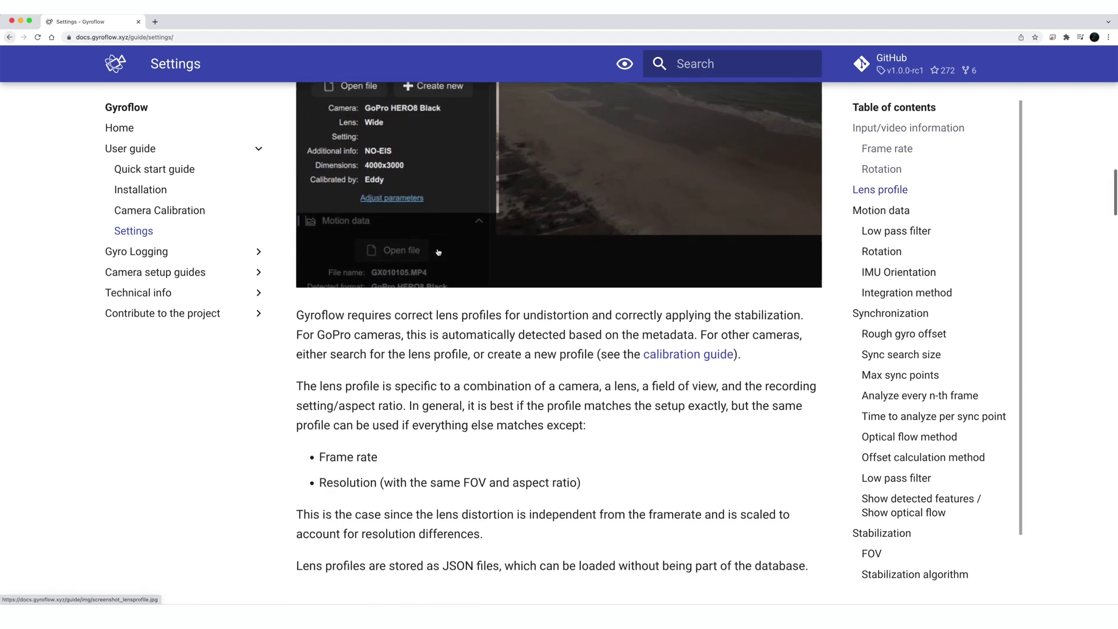
{"action": "scroll", "coordinate": [438, 252], "scroll_direction": "down", "scroll_amount": 15}
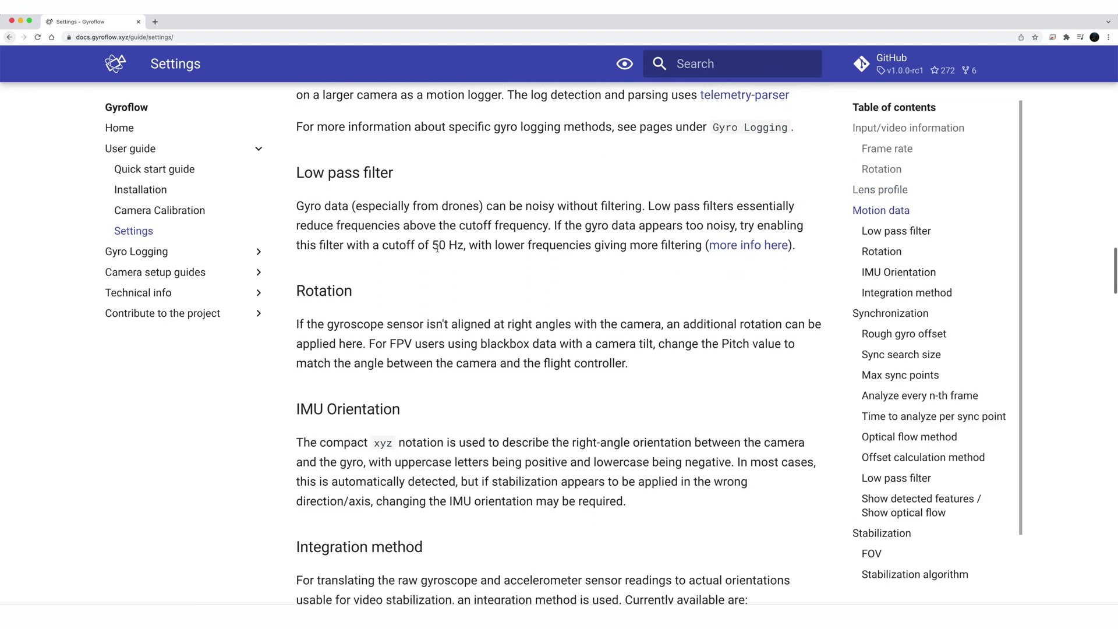
{"action": "scroll", "coordinate": [585, 282], "scroll_direction": "down", "scroll_amount": 2}
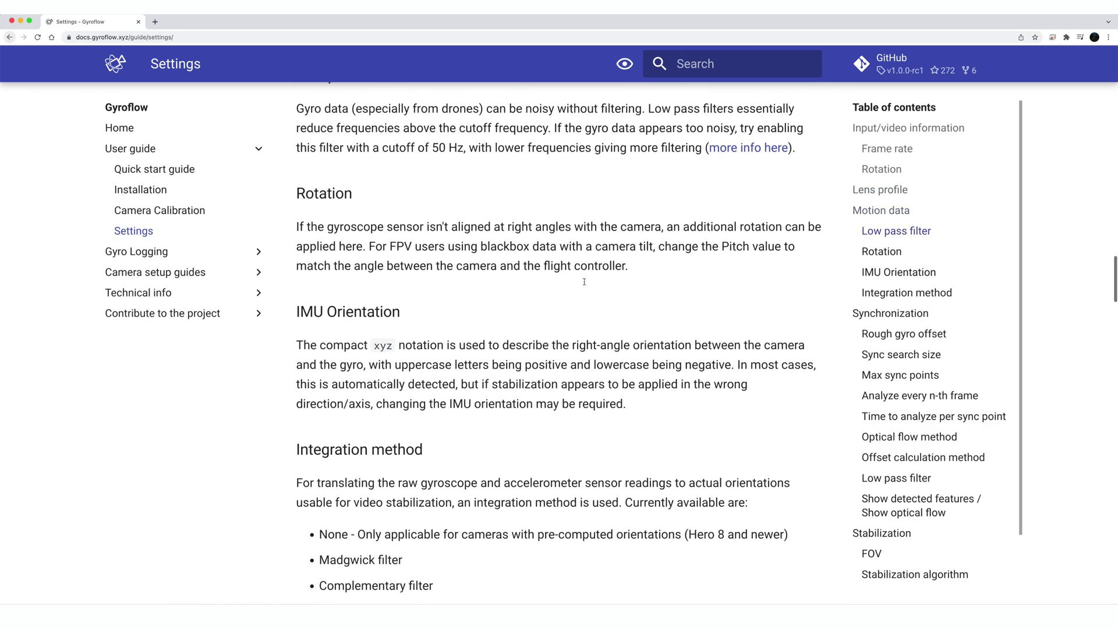
{"action": "scroll", "coordinate": [584, 281], "scroll_direction": "down", "scroll_amount": 12}
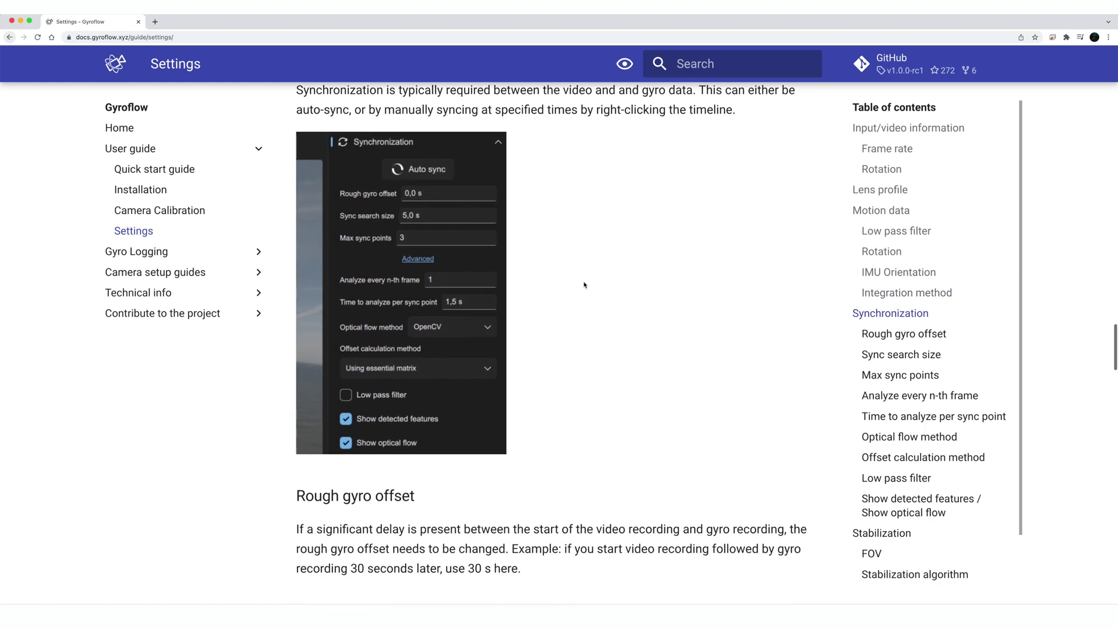
{"action": "scroll", "coordinate": [584, 285], "scroll_direction": "down", "scroll_amount": 8}
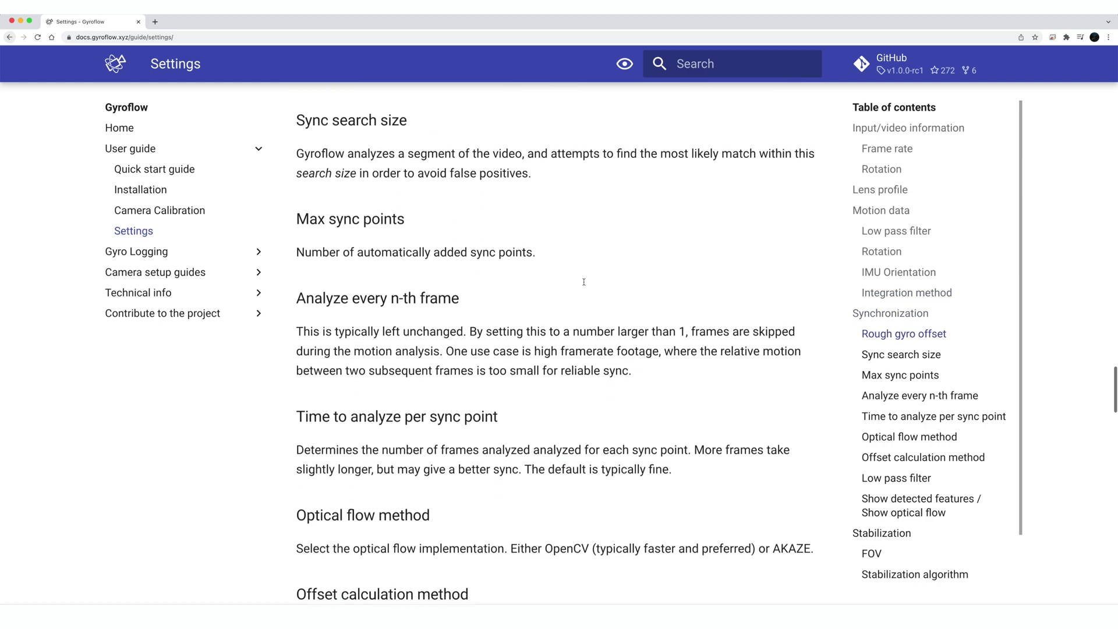
{"action": "scroll", "coordinate": [584, 282], "scroll_direction": "down", "scroll_amount": 19}
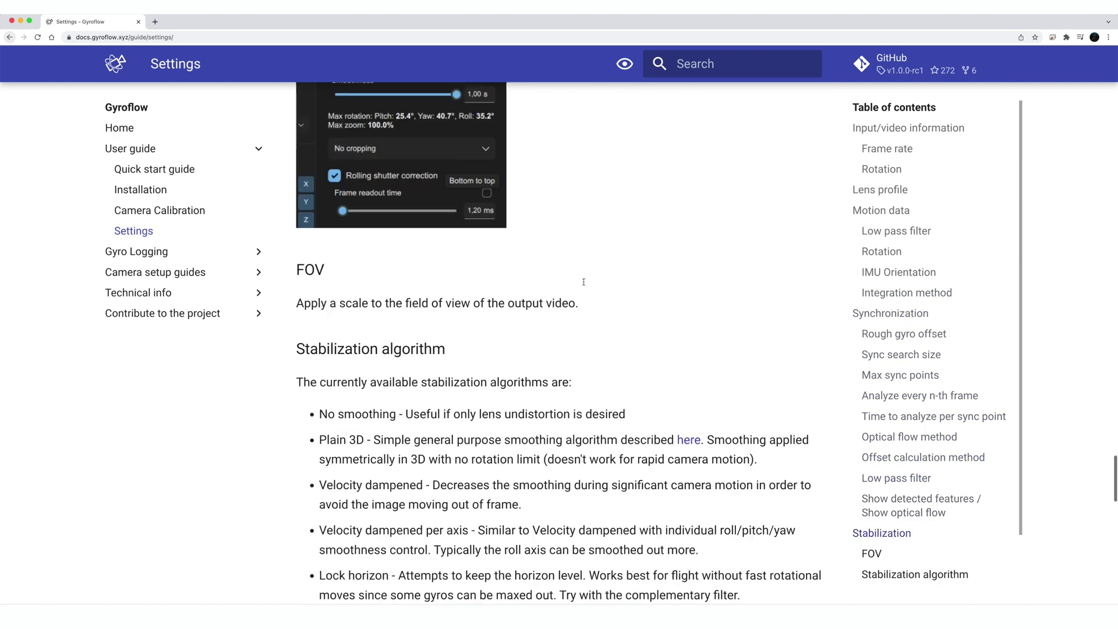
{"action": "scroll", "coordinate": [584, 282], "scroll_direction": "down", "scroll_amount": 5}
- Read the Betaflight/INav/Cleanflight/etc. gyro logging page, then open Action cam as logger
{"action": "left_click", "coordinate": [155, 253]}
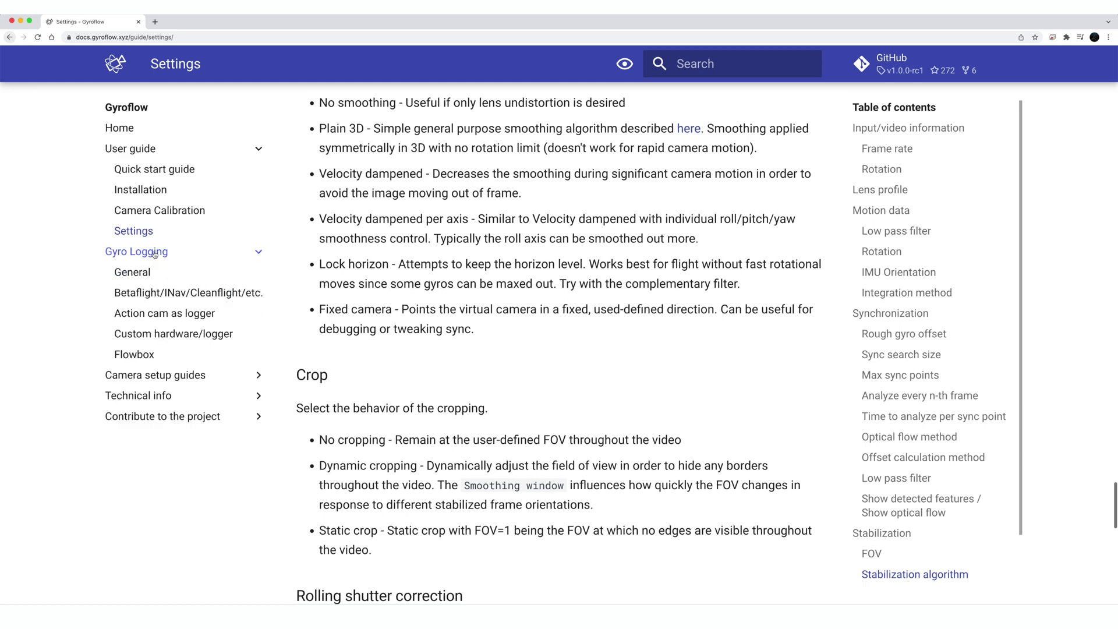
{"action": "left_click", "coordinate": [148, 294]}
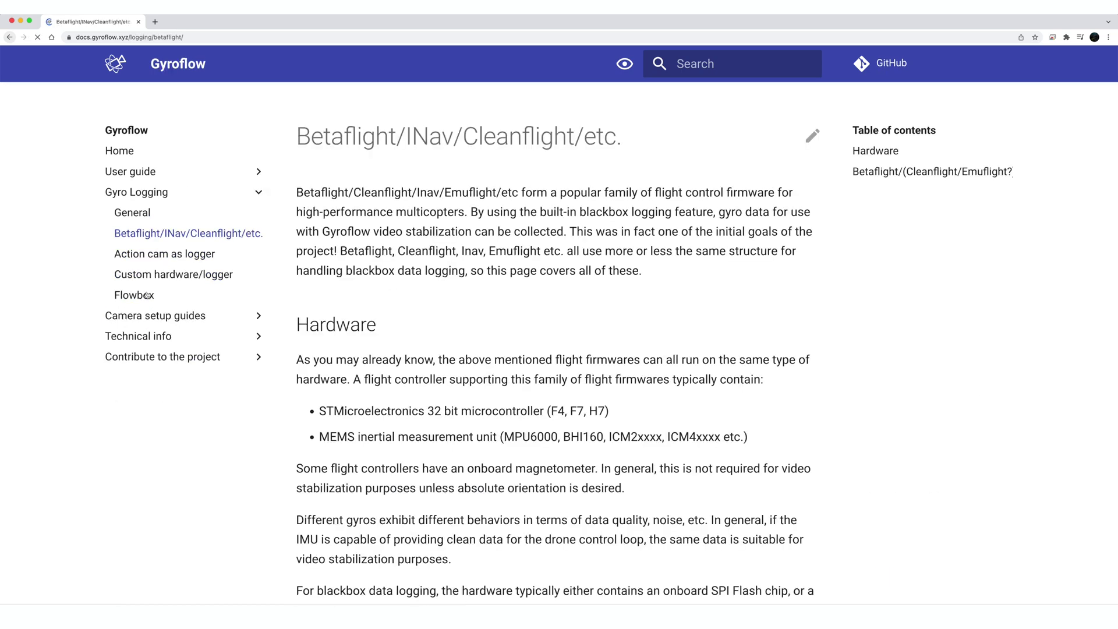
{"action": "scroll", "coordinate": [725, 316], "scroll_direction": "down", "scroll_amount": 6}
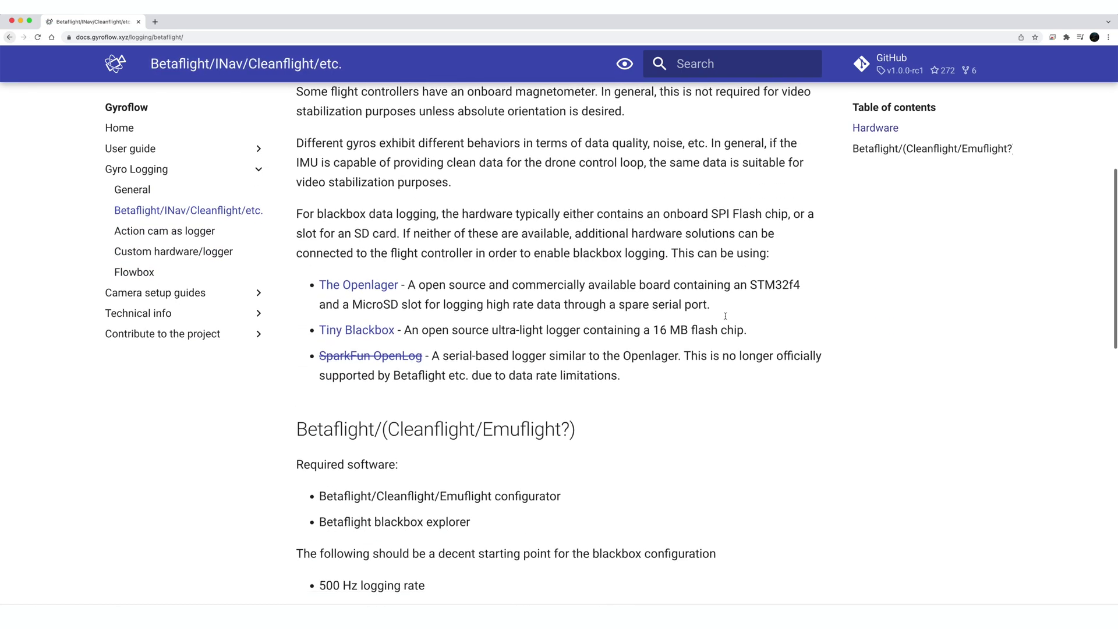
{"action": "scroll", "coordinate": [725, 316], "scroll_direction": "down", "scroll_amount": 12}
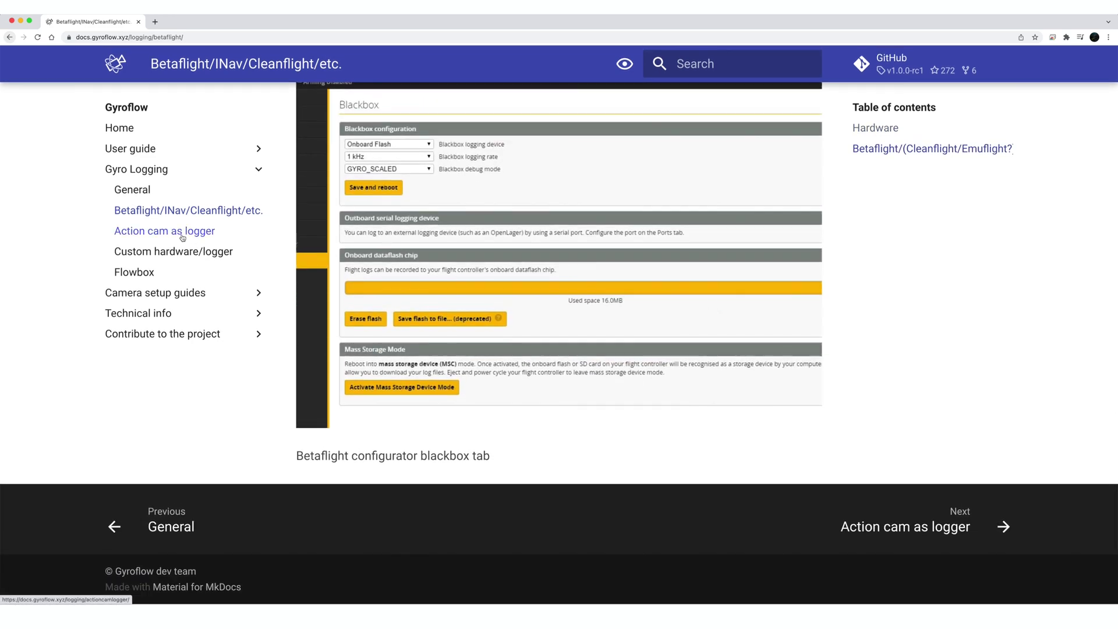
{"action": "left_click", "coordinate": [182, 233]}
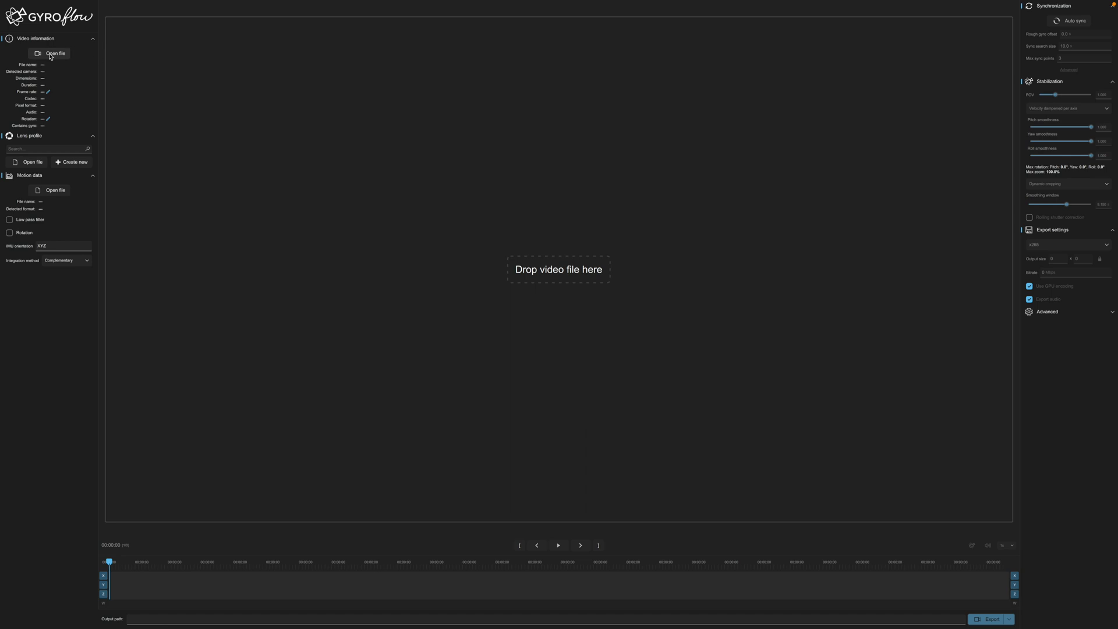
- Load GX025147.MP4 from the 100GOPRO folder and keep the integration method at None
{"action": "left_click", "coordinate": [50, 55]}
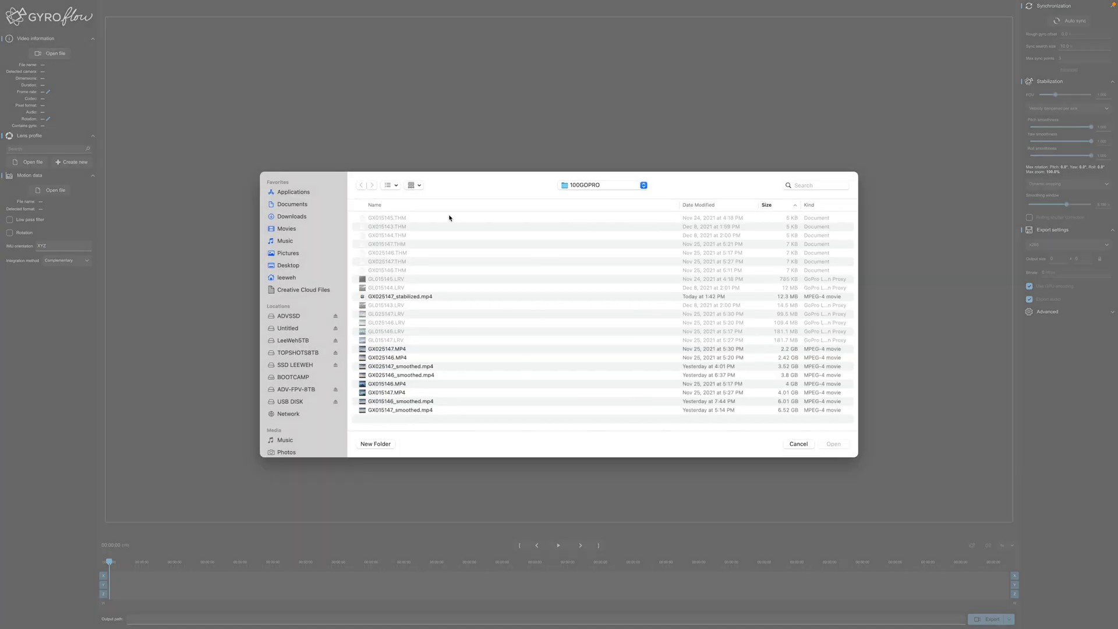
{"action": "double_click", "coordinate": [397, 350]}
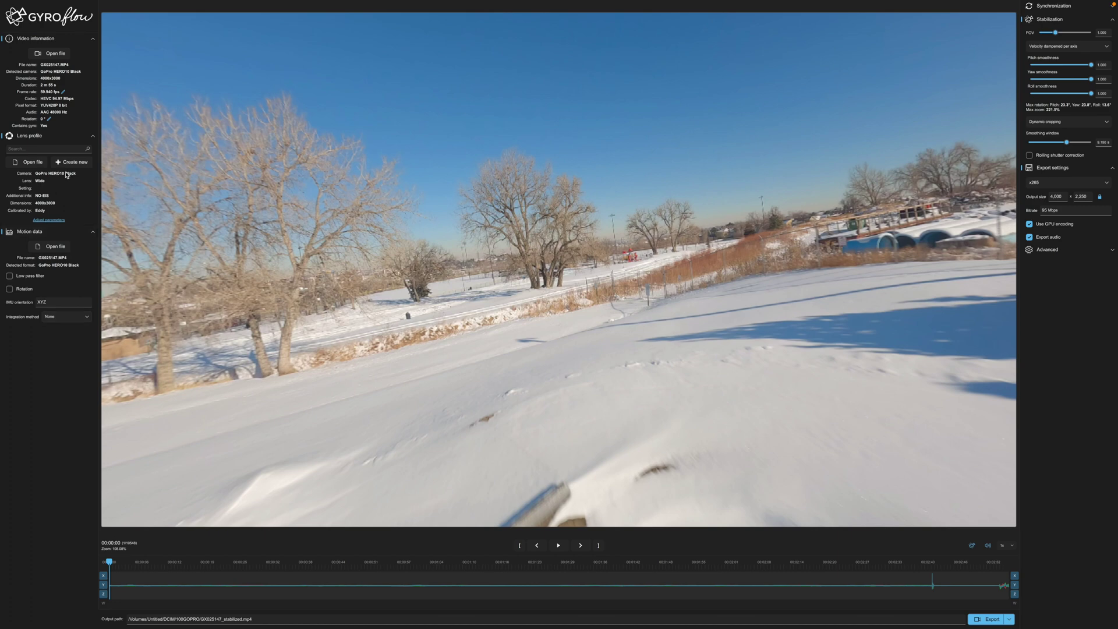
{"action": "left_click", "coordinate": [72, 317]}
{"action": "left_click", "coordinate": [76, 322]}
{"action": "left_click", "coordinate": [77, 322]}
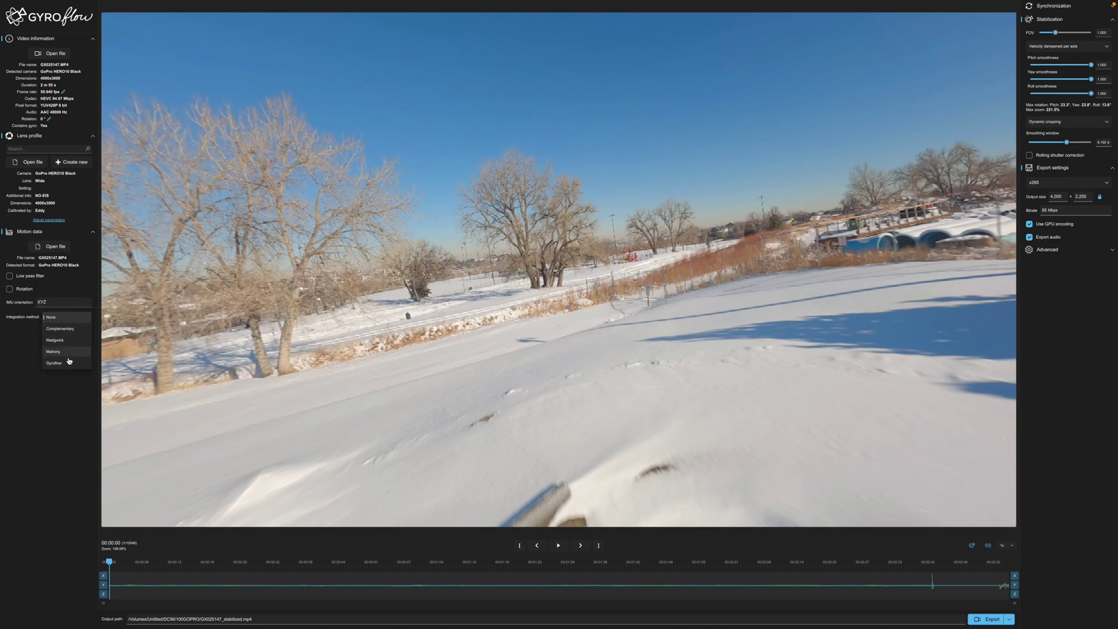
{"action": "left_click", "coordinate": [61, 320]}
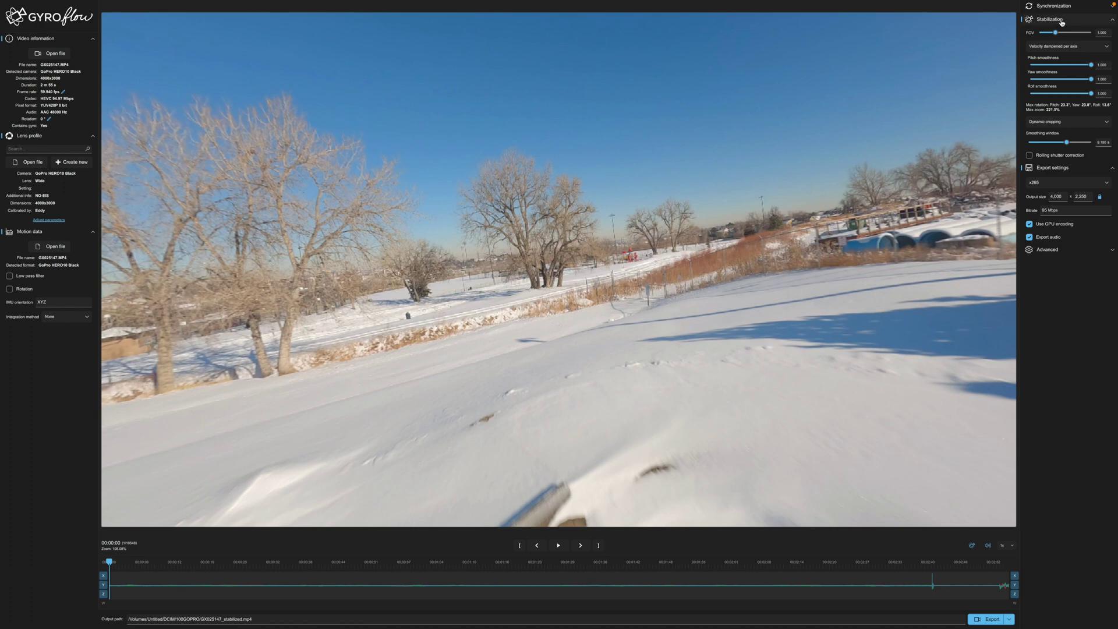
- Run Auto sync against the gyro data, then bring up timeline options at 00:00:47
{"action": "left_click", "coordinate": [1076, 7]}
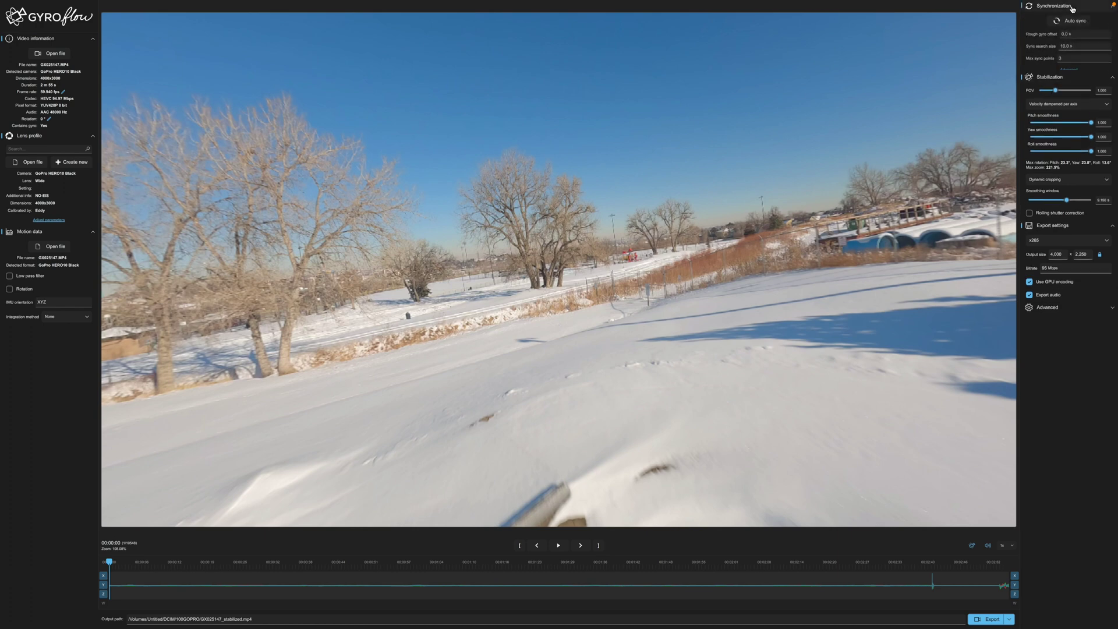
{"action": "left_click", "coordinate": [1071, 21]}
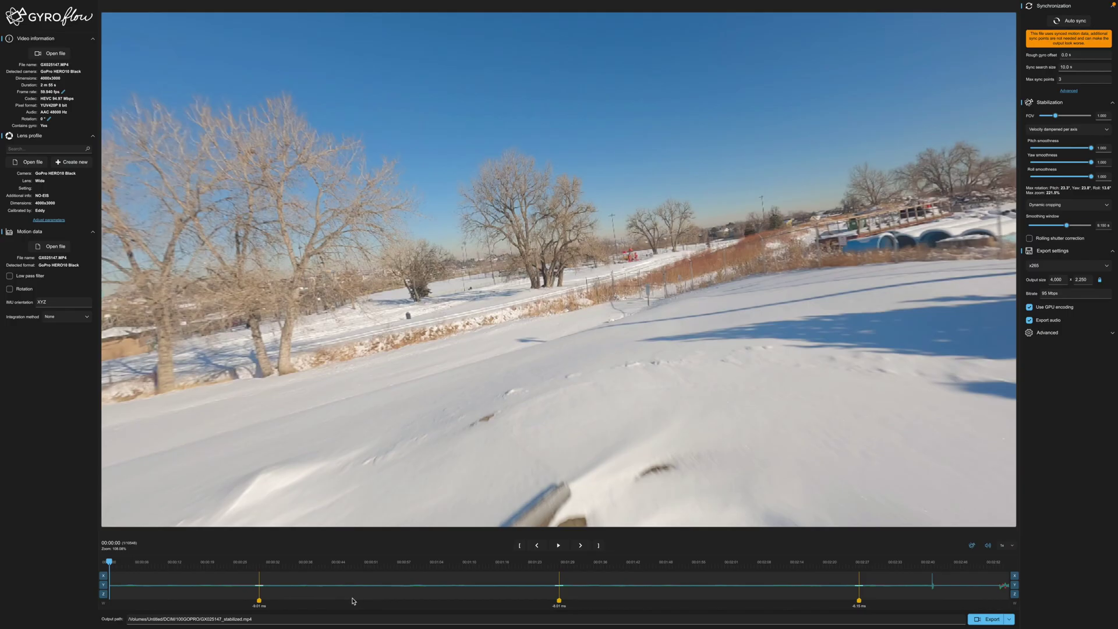
{"action": "right_click", "coordinate": [353, 583]}
- Remove all sync points and set pitch, yaw and roll smoothness to maximum
{"action": "left_click", "coordinate": [375, 611]}
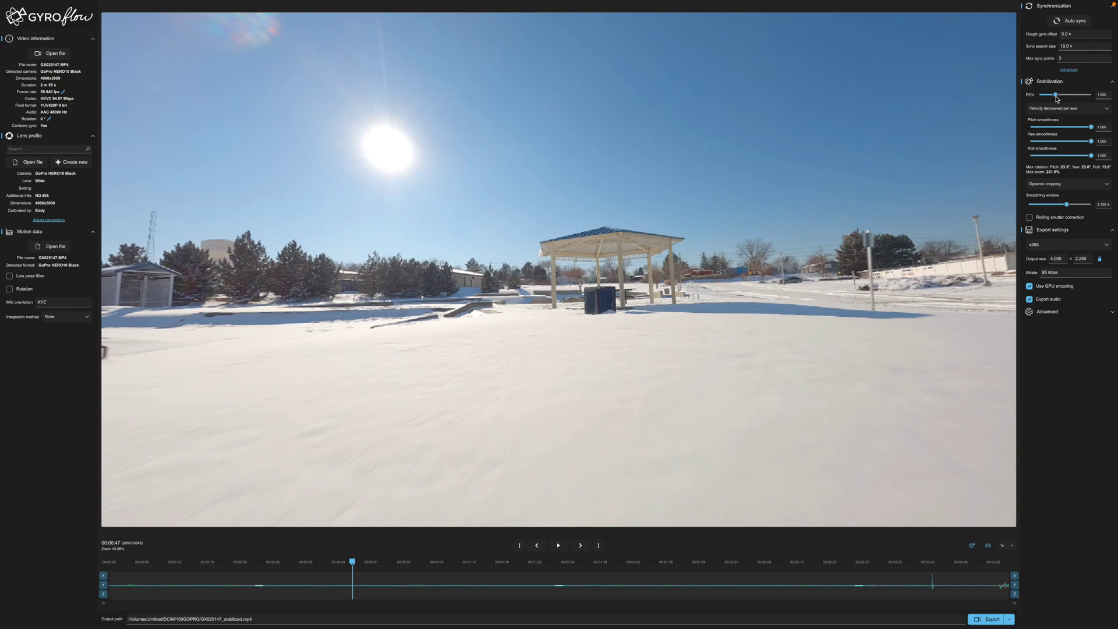
{"action": "left_click_drag", "start_coordinate": [1057, 98], "coordinate": [1065, 100]}
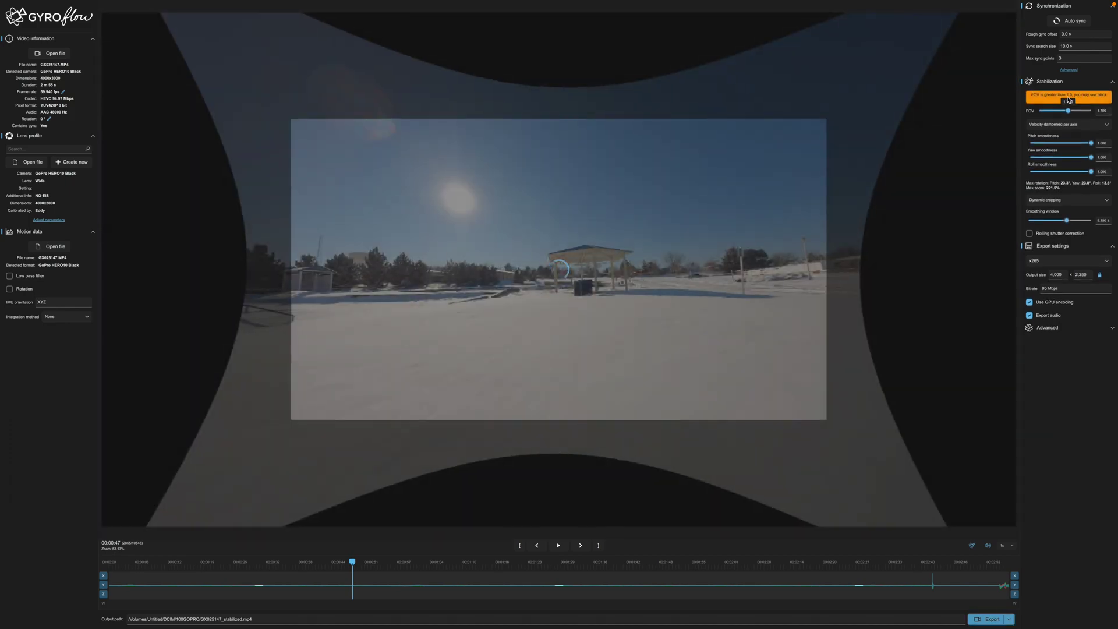
{"action": "left_click_drag", "start_coordinate": [1070, 100], "coordinate": [1066, 100]}
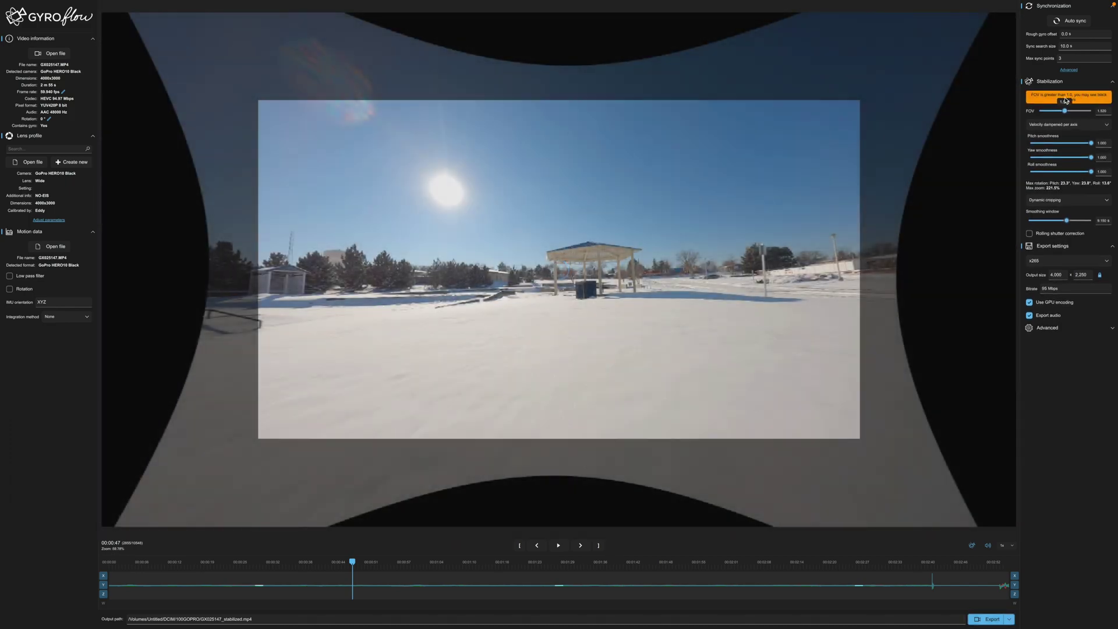
{"action": "left_click_drag", "start_coordinate": [1091, 144], "coordinate": [994, 174]}
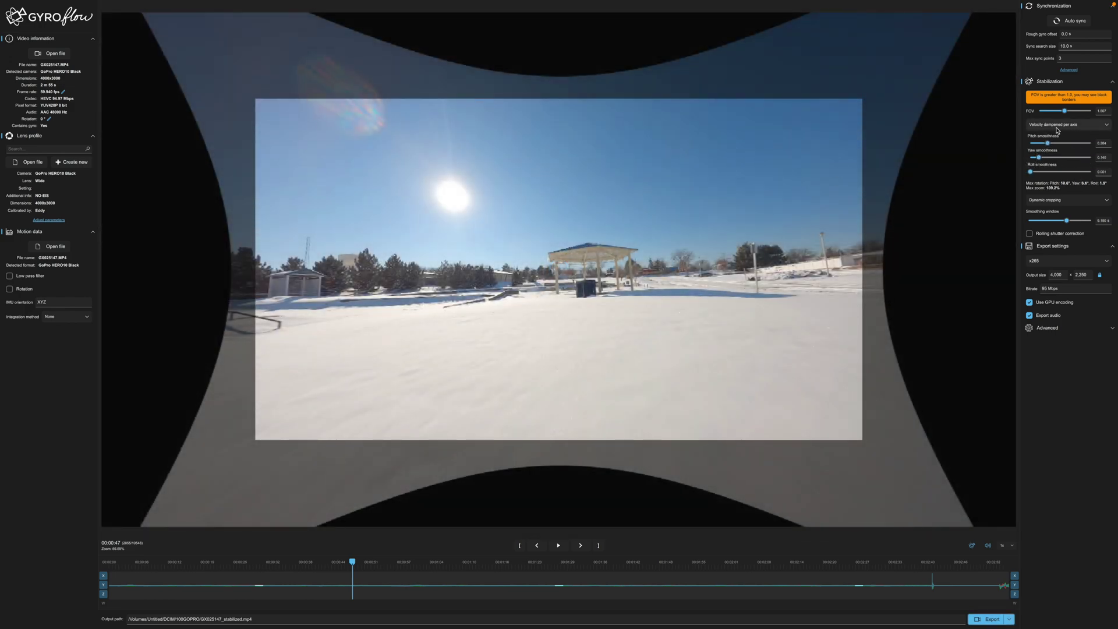
{"action": "double_click", "coordinate": [1048, 144]}
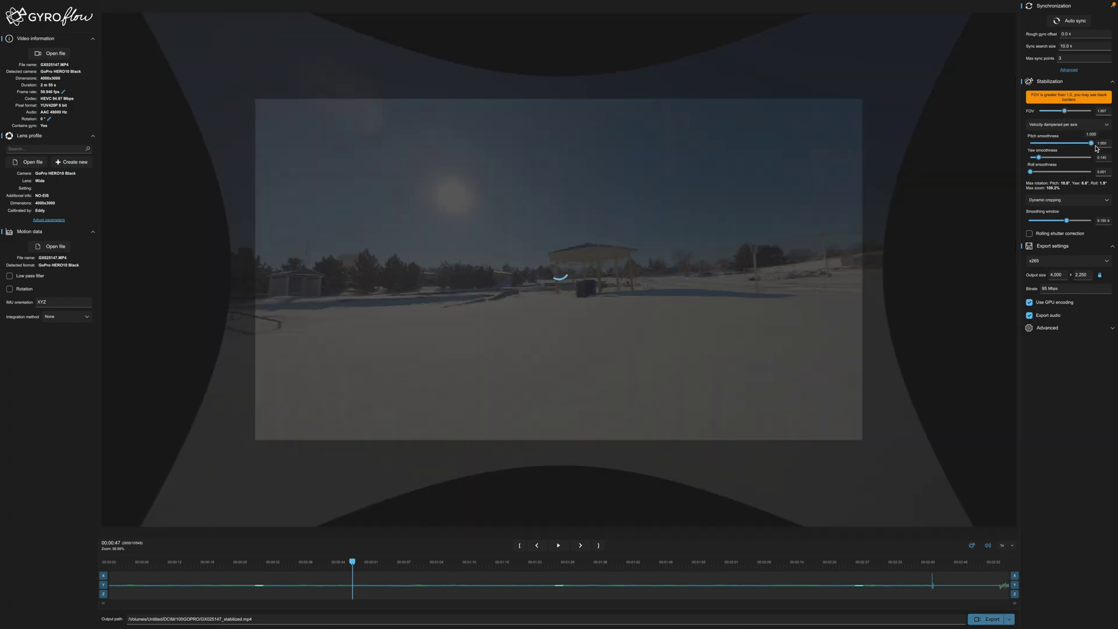
{"action": "double_click", "coordinate": [1039, 157]}
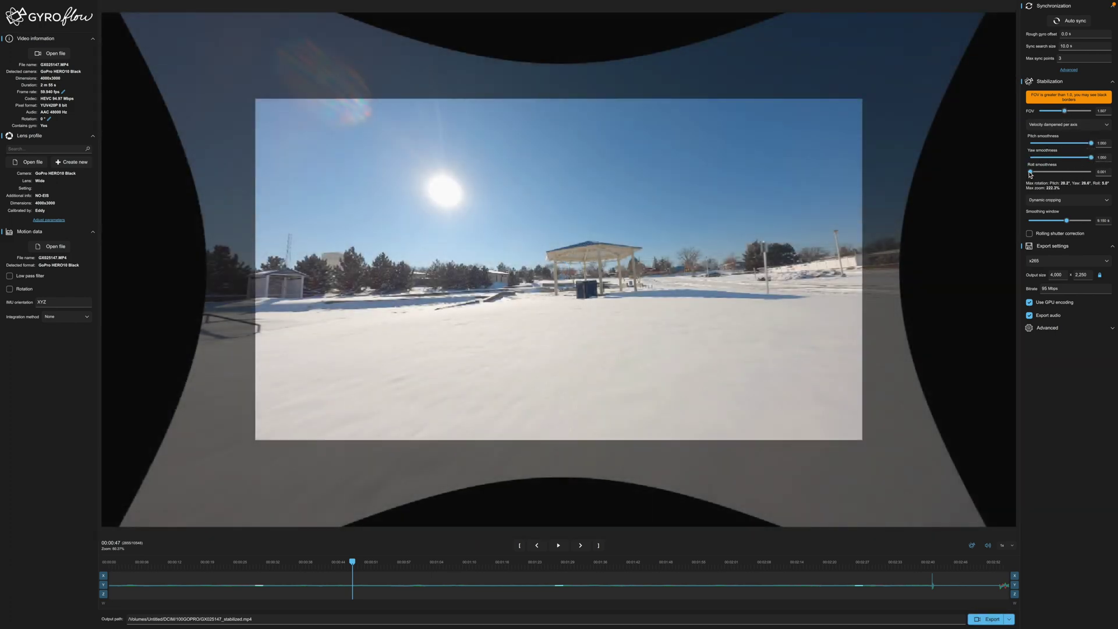
{"action": "double_click", "coordinate": [1031, 172]}
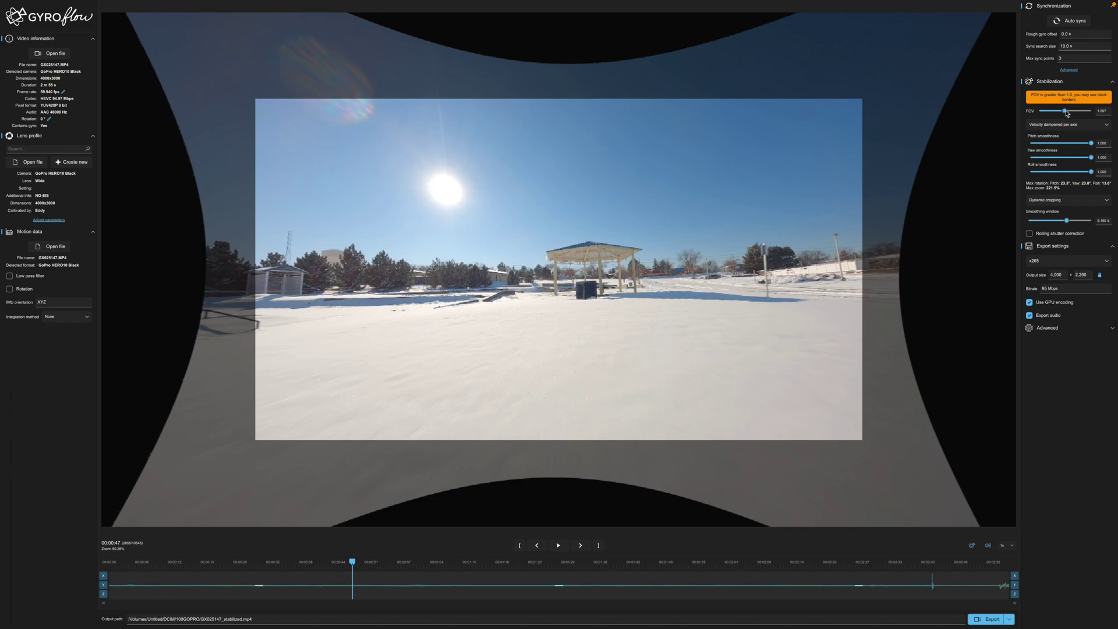
- Enable the safe area guide and settle the FOV at about 1.04
{"action": "left_click_drag", "start_coordinate": [1066, 111], "coordinate": [965, 113]}
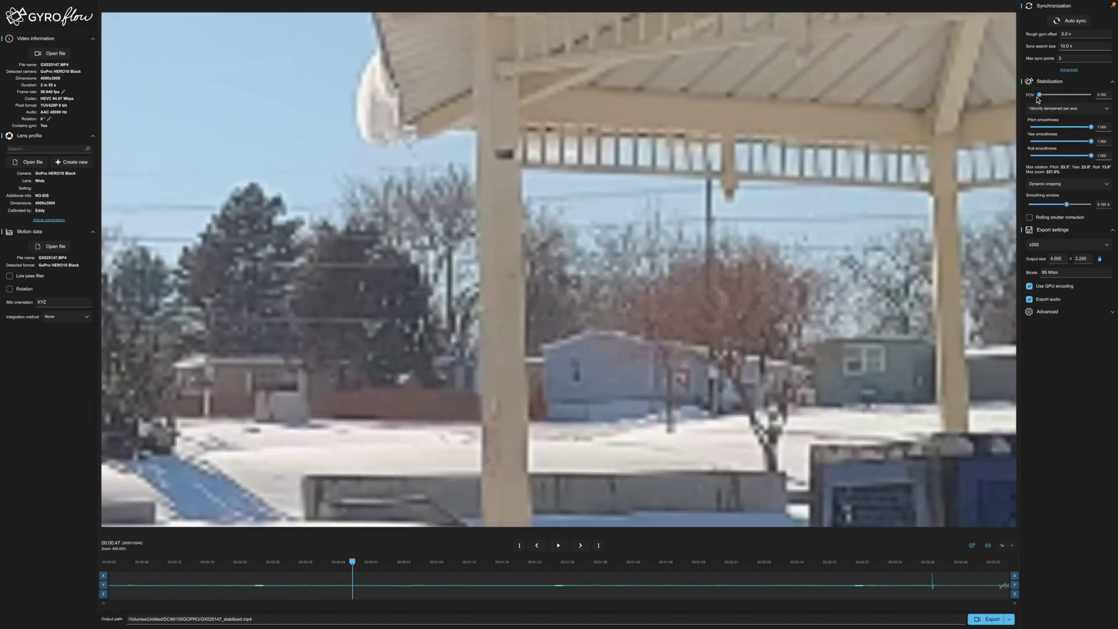
{"action": "left_click_drag", "start_coordinate": [1042, 97], "coordinate": [1055, 98]}
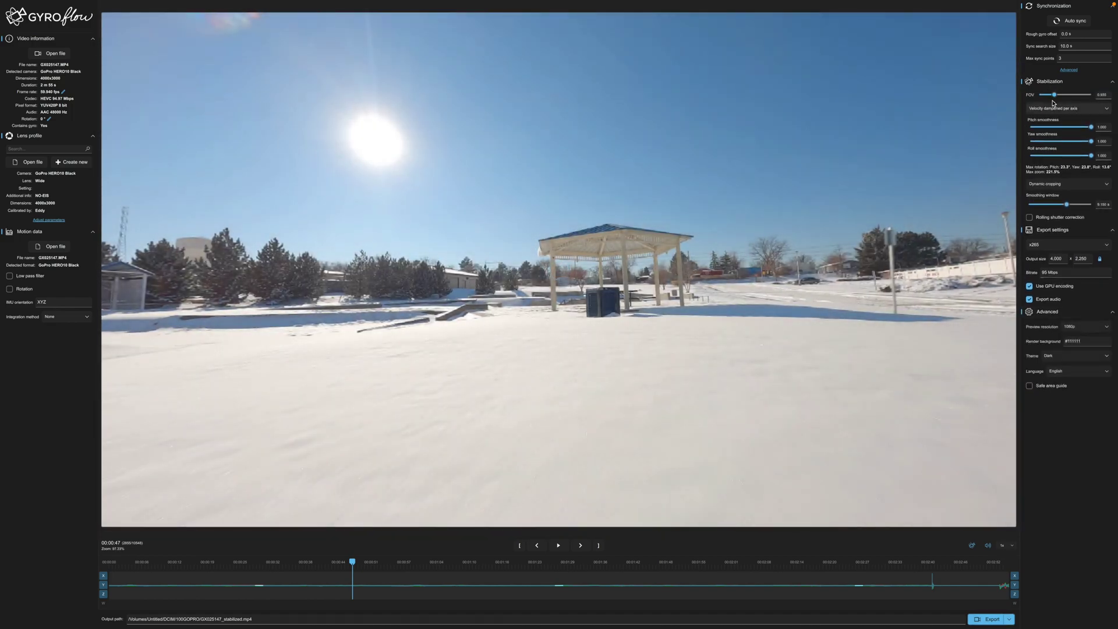
{"action": "left_click_drag", "start_coordinate": [1055, 96], "coordinate": [1066, 96]}
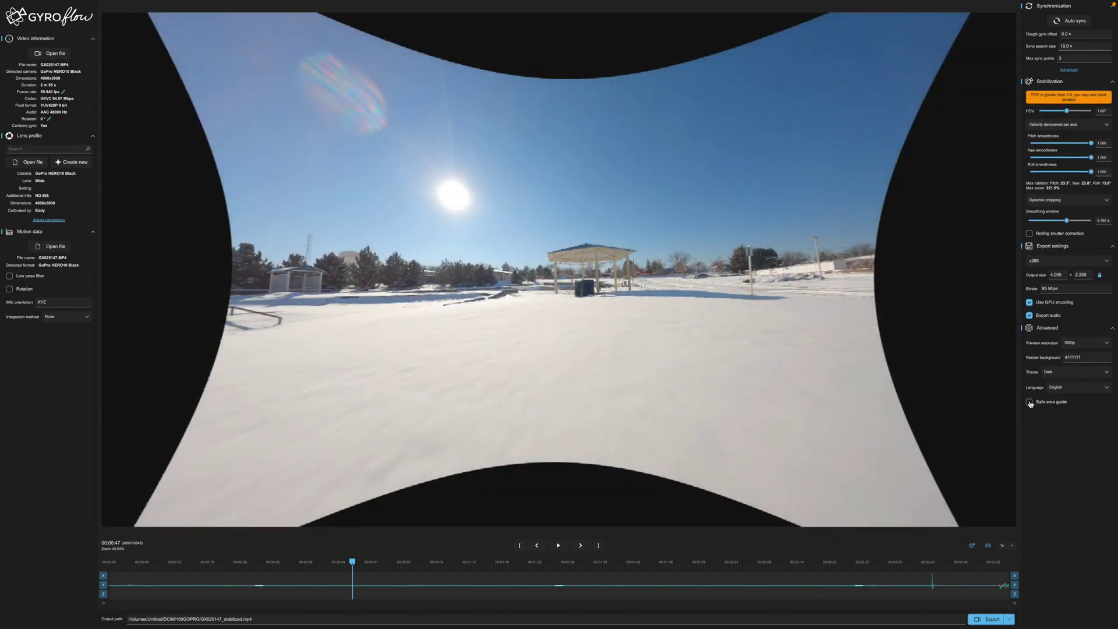
{"action": "left_click", "coordinate": [1030, 403]}
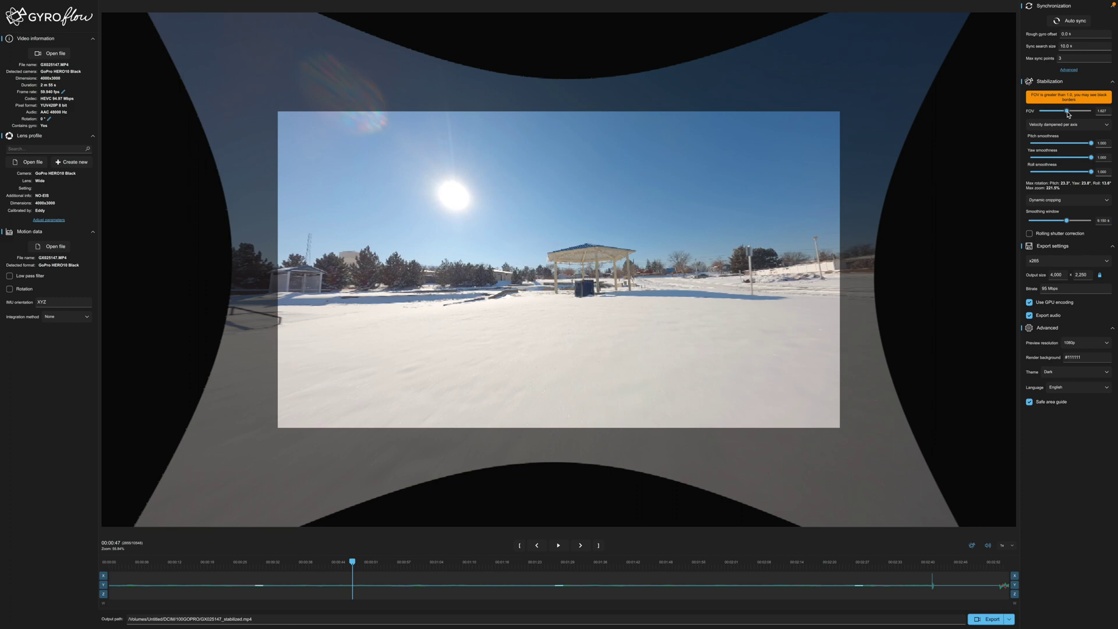
{"action": "left_click_drag", "start_coordinate": [1068, 114], "coordinate": [1064, 114]}
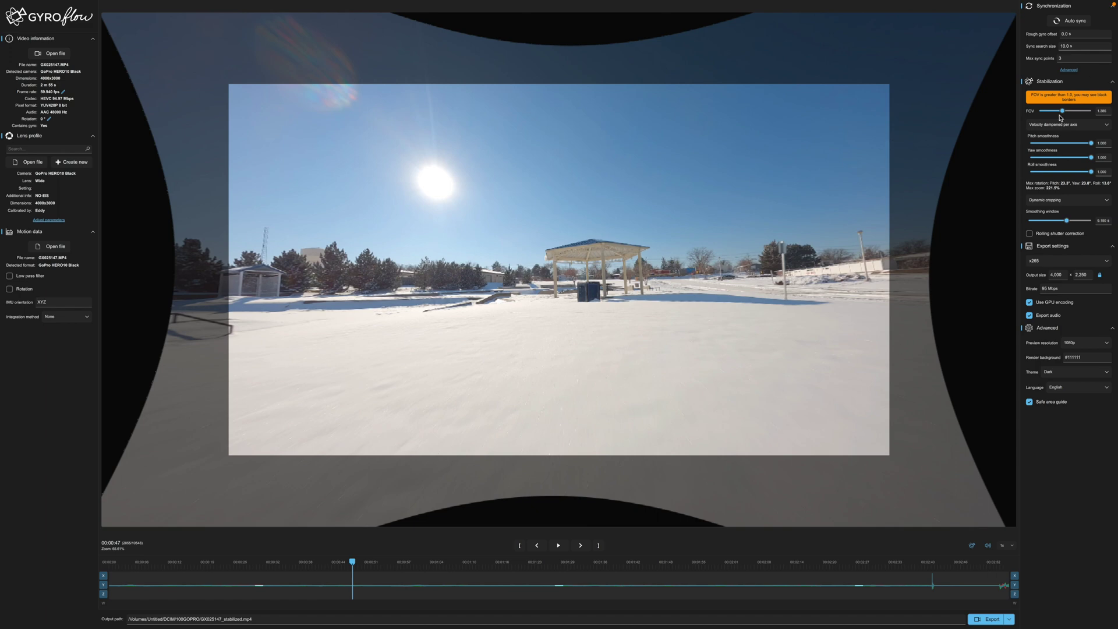
{"action": "left_click_drag", "start_coordinate": [1066, 113], "coordinate": [1057, 115]}
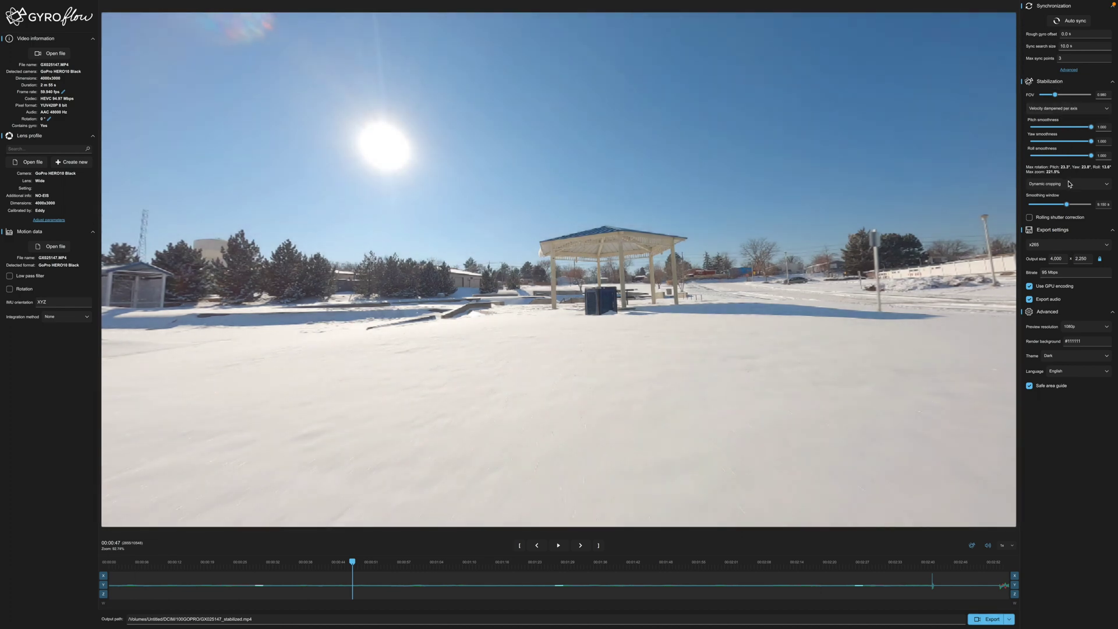
{"action": "left_click", "coordinate": [143, 583]}
- Play the flight, compare No smoothing, then return to Velocity dampened per axis
{"action": "key", "text": "space"}
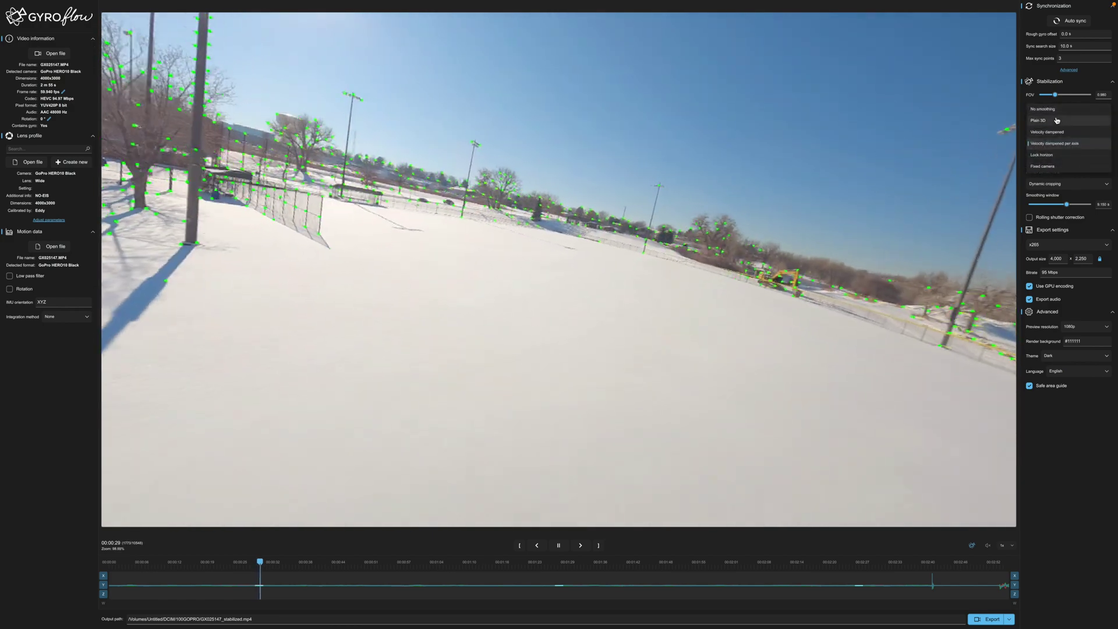
{"action": "left_click", "coordinate": [1055, 109]}
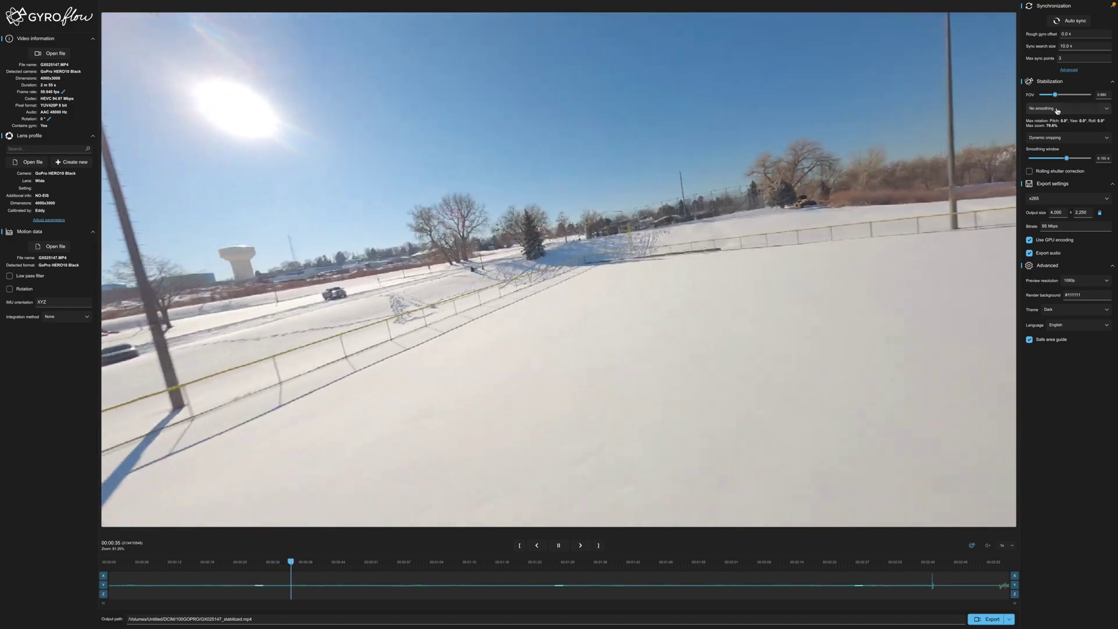
{"action": "left_click", "coordinate": [1056, 110]}
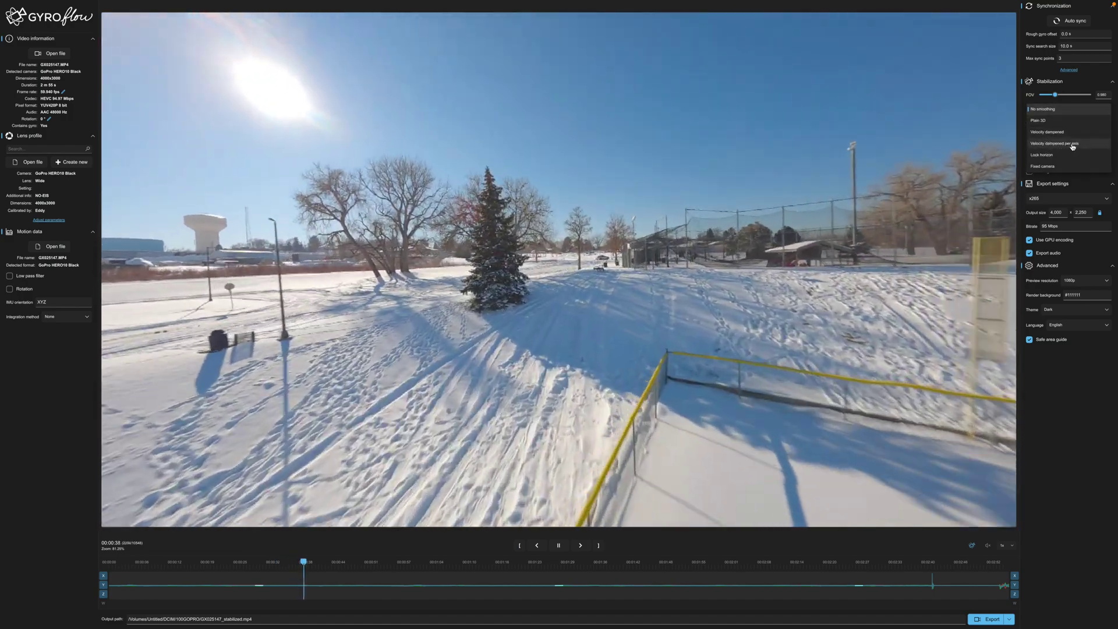
{"action": "left_click", "coordinate": [1059, 144]}
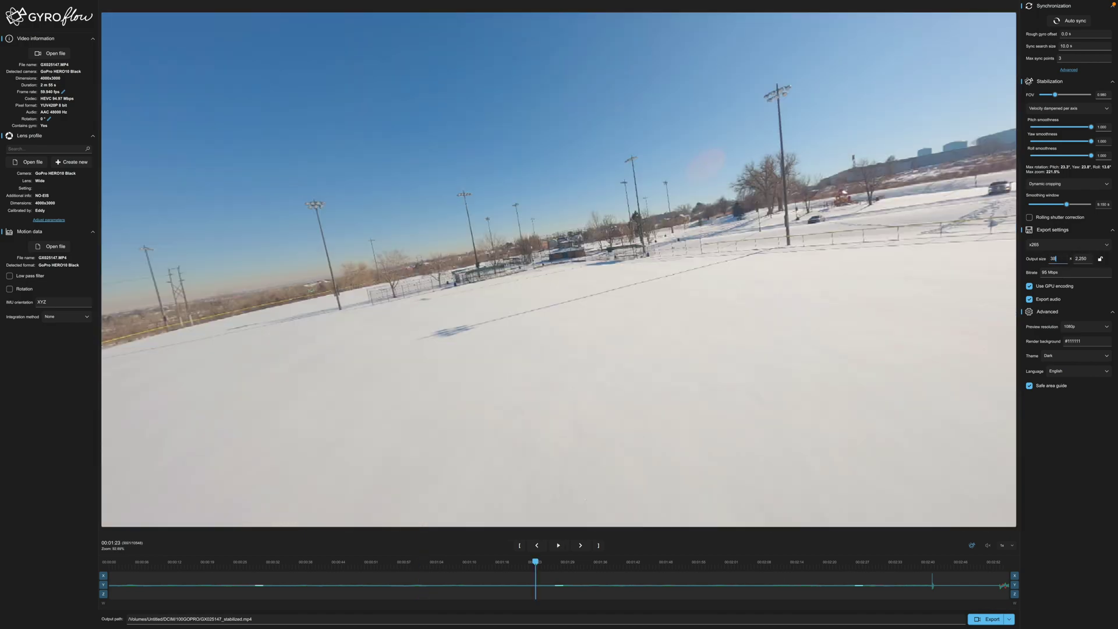
- Set the output size to 3,840 × 2,160
{"action": "key", "text": "Return"}
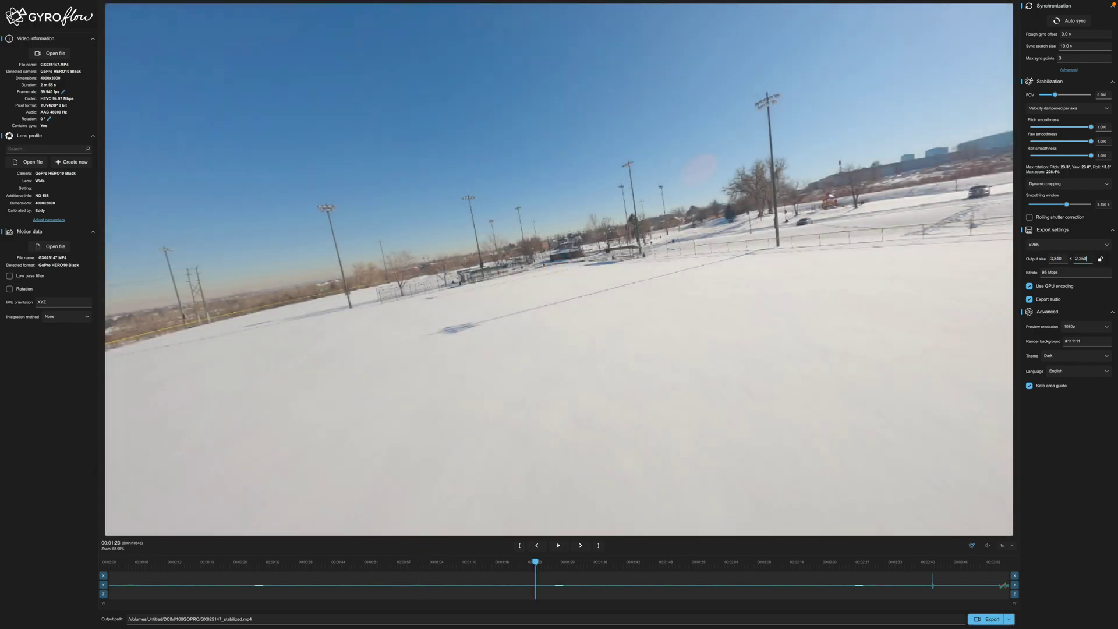
{"action": "type", "text": "2,160"}
{"action": "key", "text": "Return"}
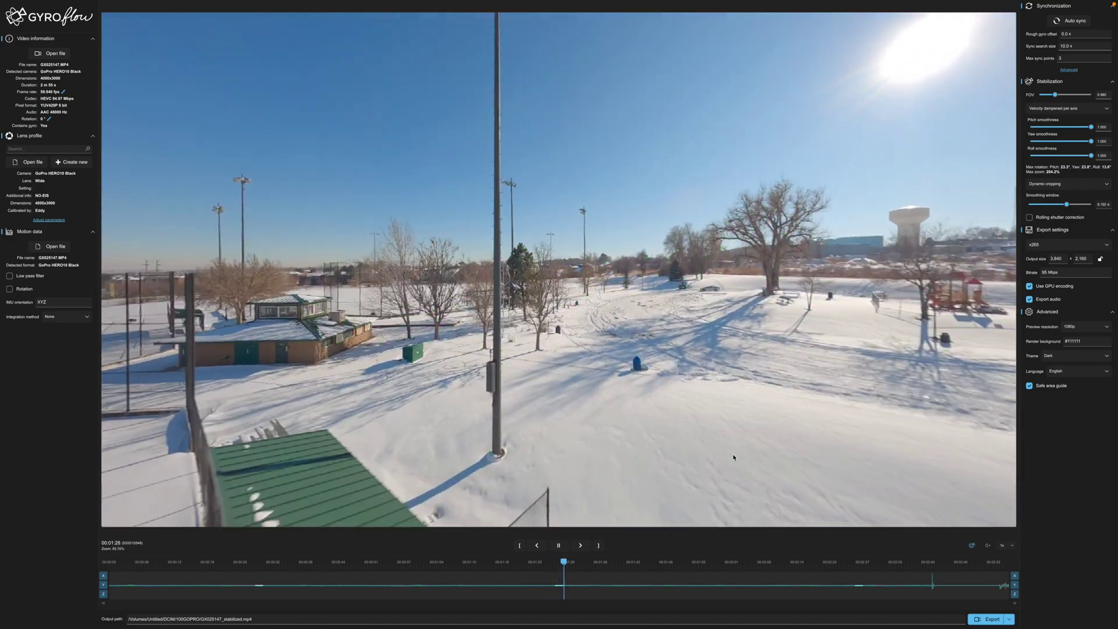
- Switch cropping to No cropping and preview from 00:01:28
{"action": "left_click", "coordinate": [358, 393]}
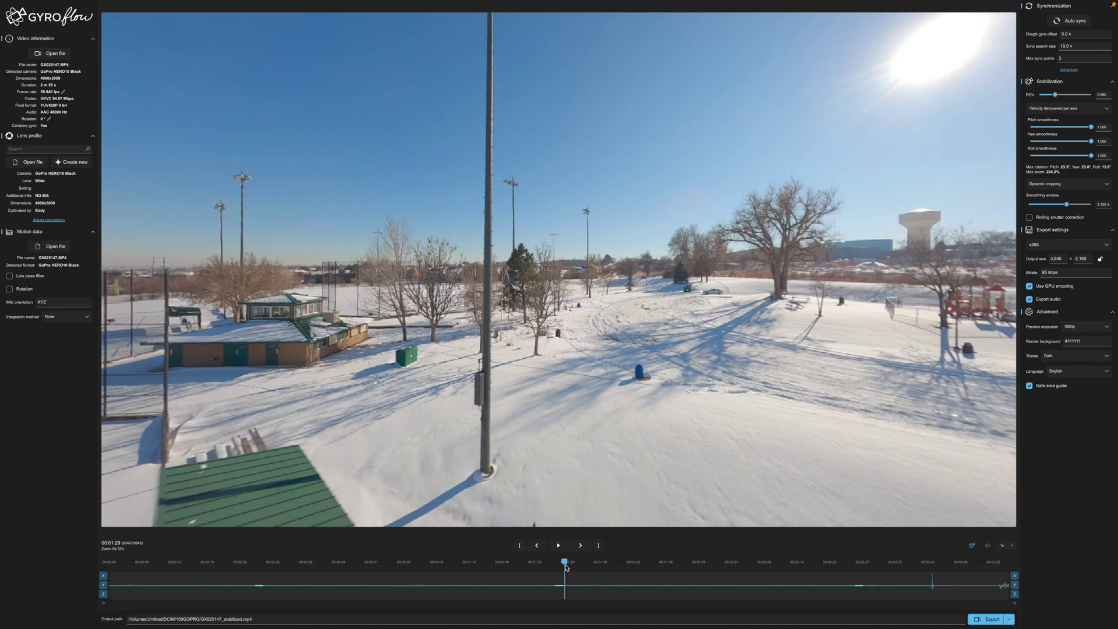
{"action": "left_click_drag", "start_coordinate": [565, 563], "coordinate": [561, 563]}
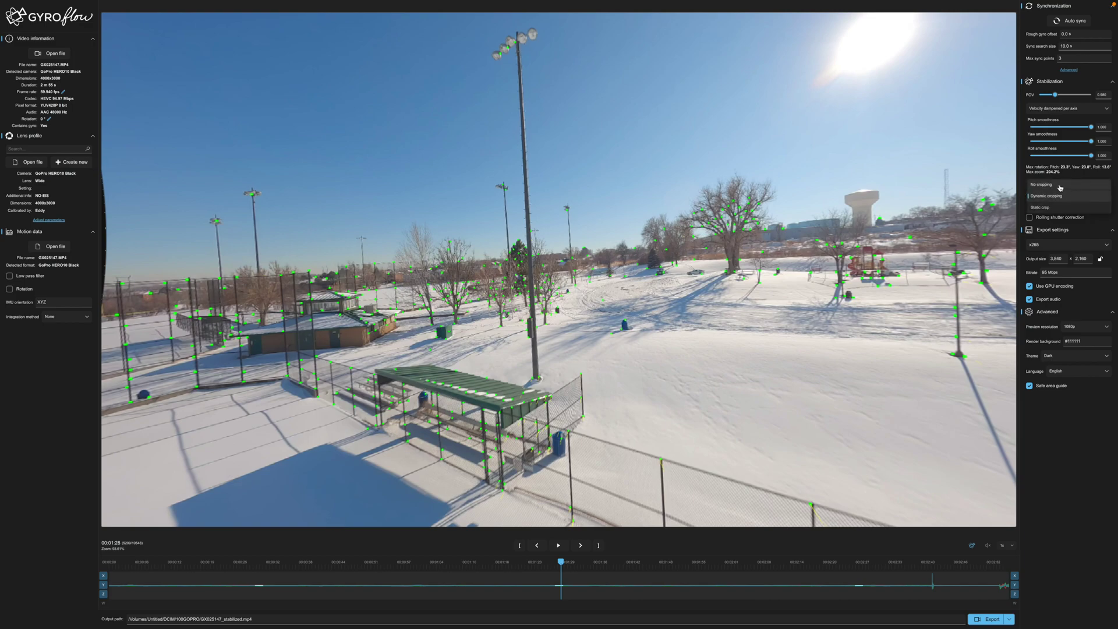
{"action": "left_click", "coordinate": [1061, 186]}
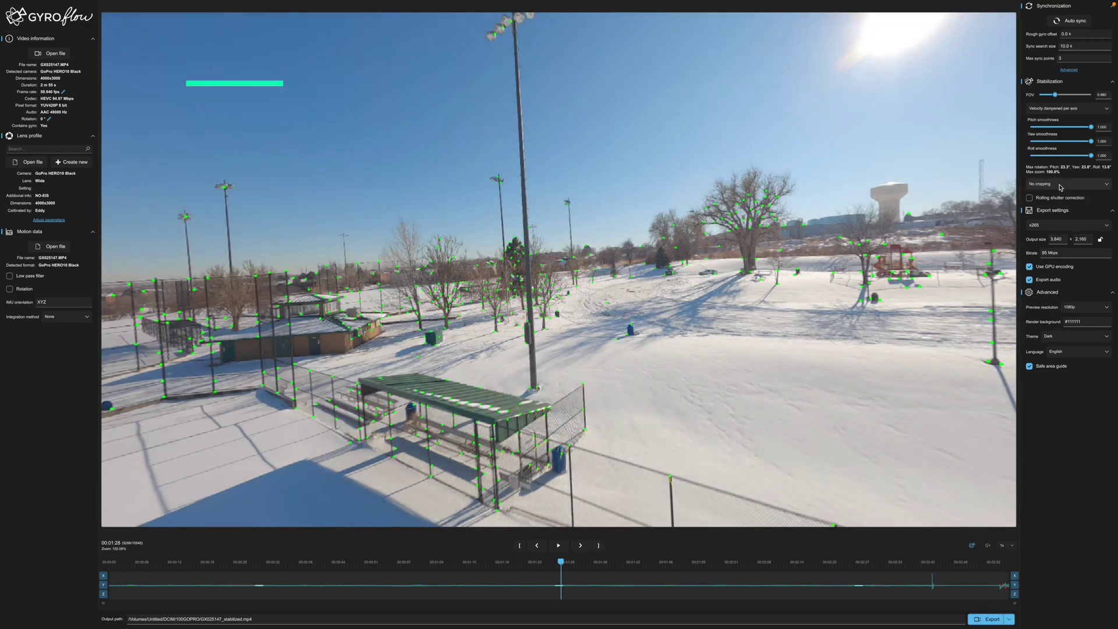
{"action": "key", "text": "space"}
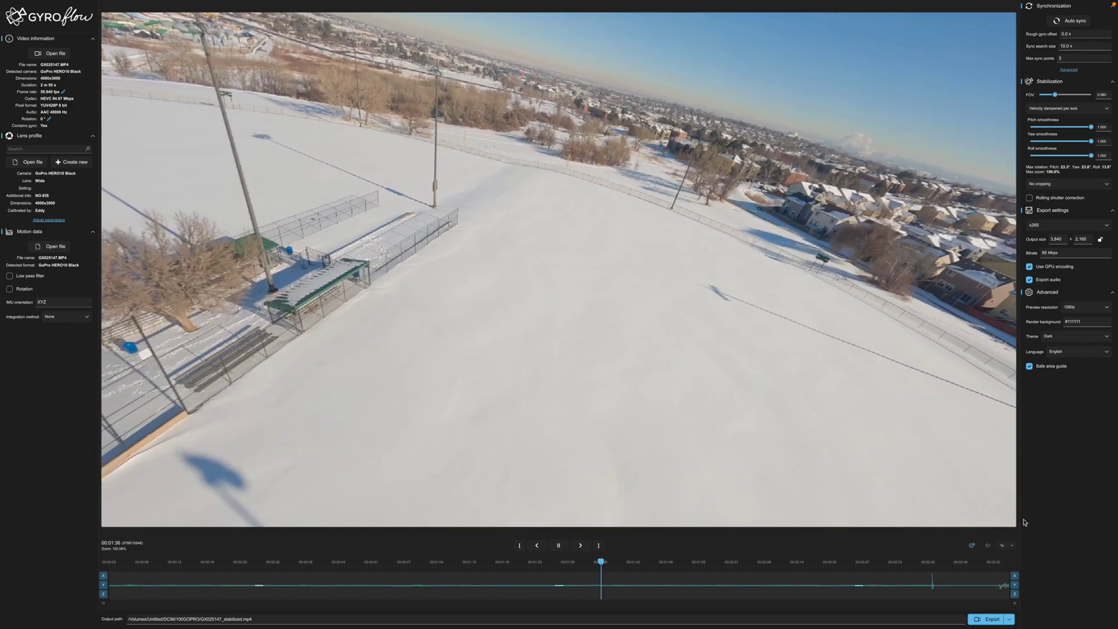
- Pause playback and export, overwriting the existing GX025147_stabilized.mp4
{"action": "key", "text": "space"}
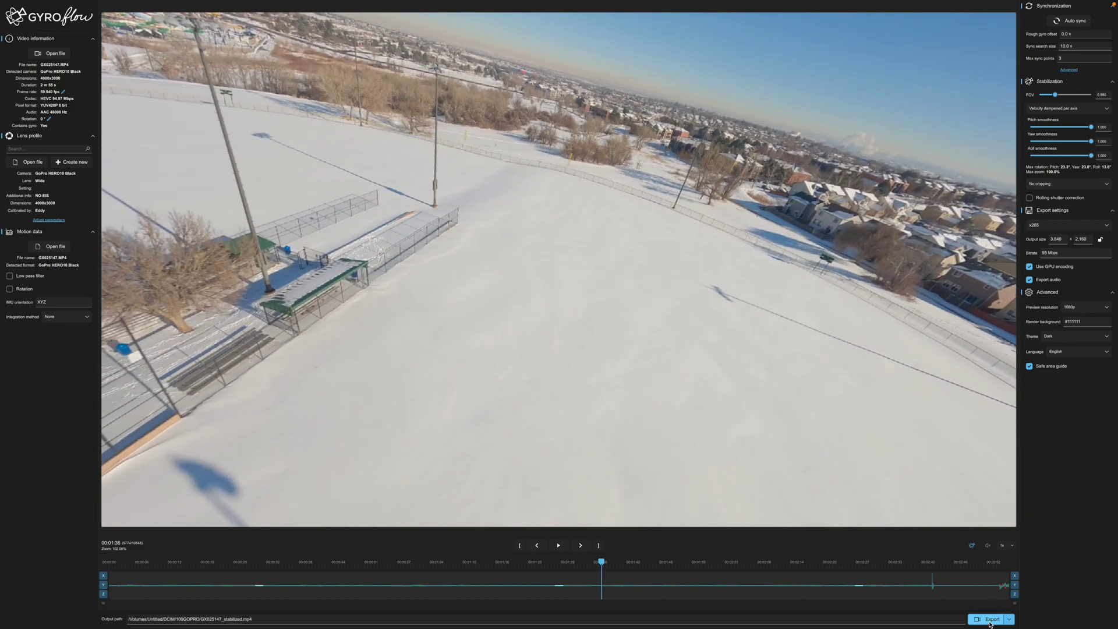
{"action": "left_click", "coordinate": [990, 621]}
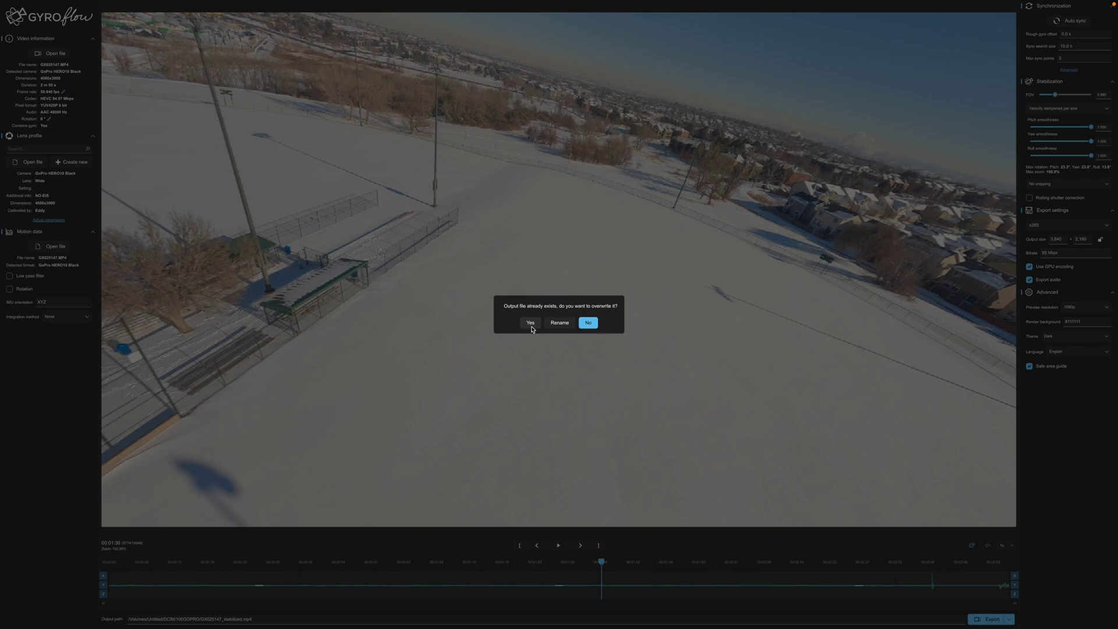
{"action": "left_click", "coordinate": [530, 324]}
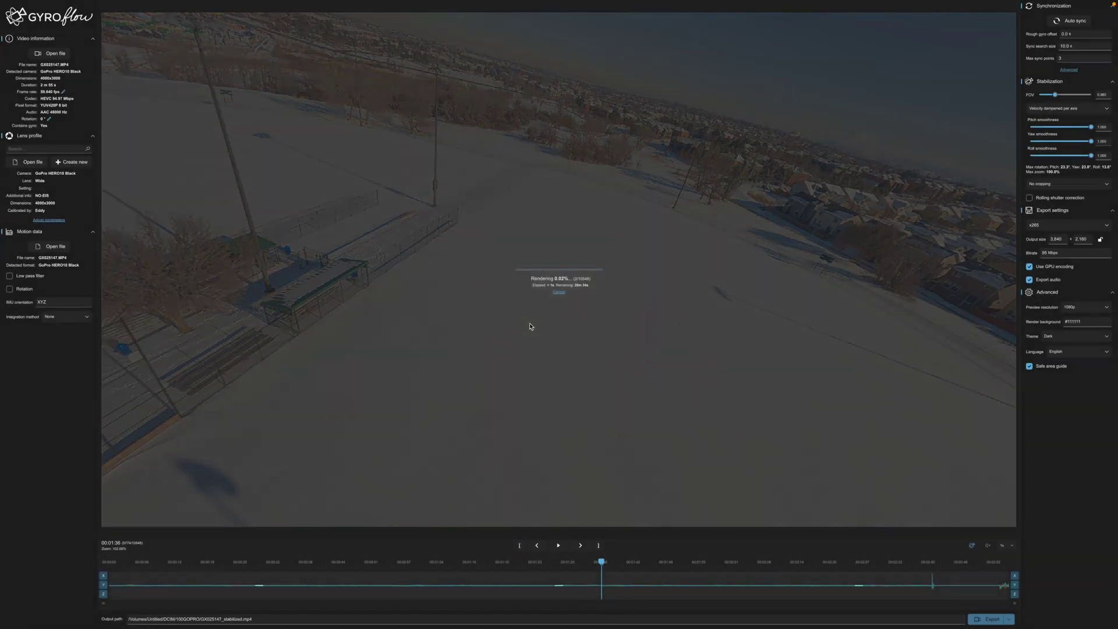